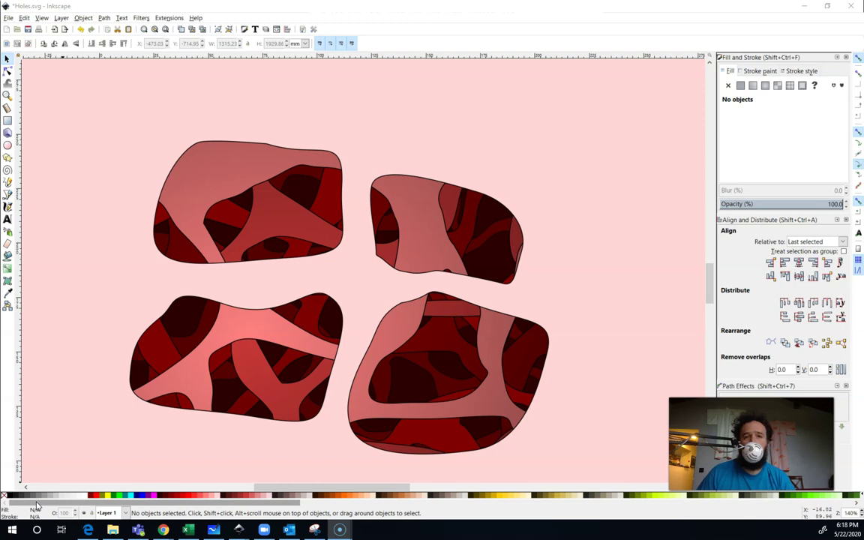
Step: Move the large pink cover sheet with four holes off the layered stack onto empty canvas beside it
click(179, 359)
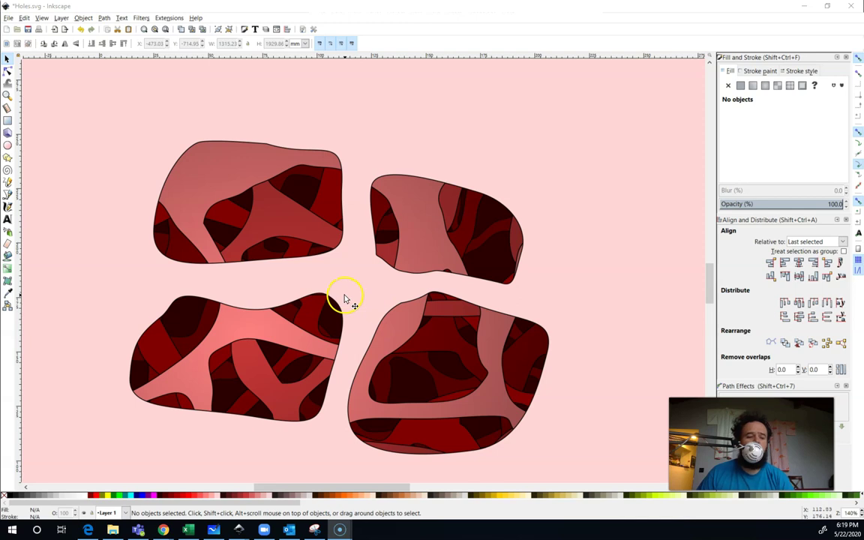
scroll(333, 299, down, 6)
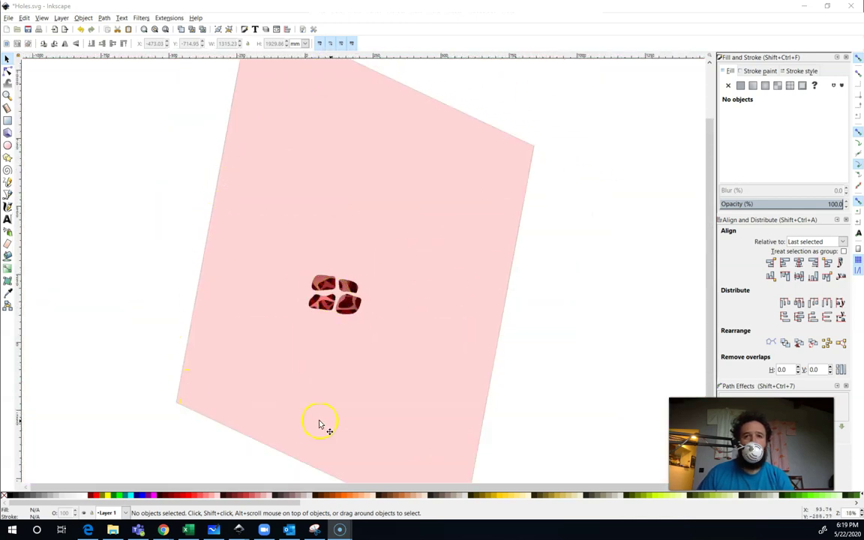
scroll(368, 306, up, 6)
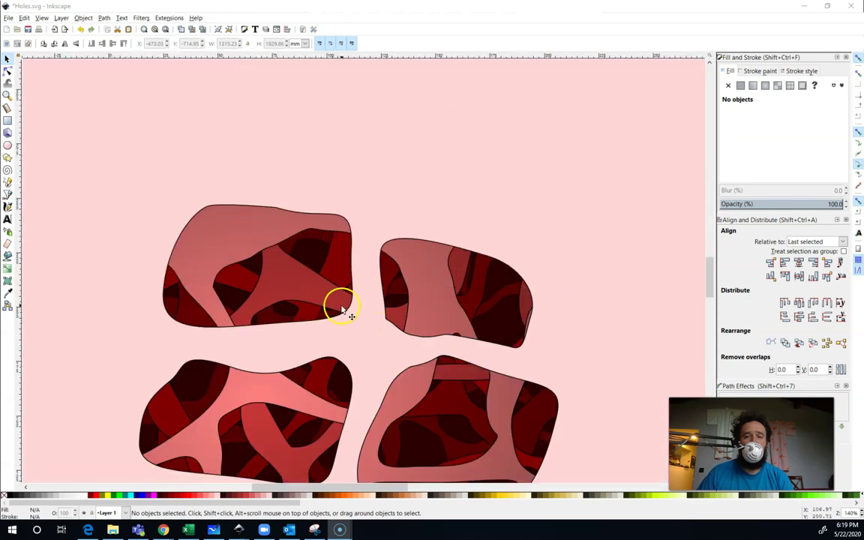
scroll(342, 309, up, 1)
scroll(399, 333, down, 8)
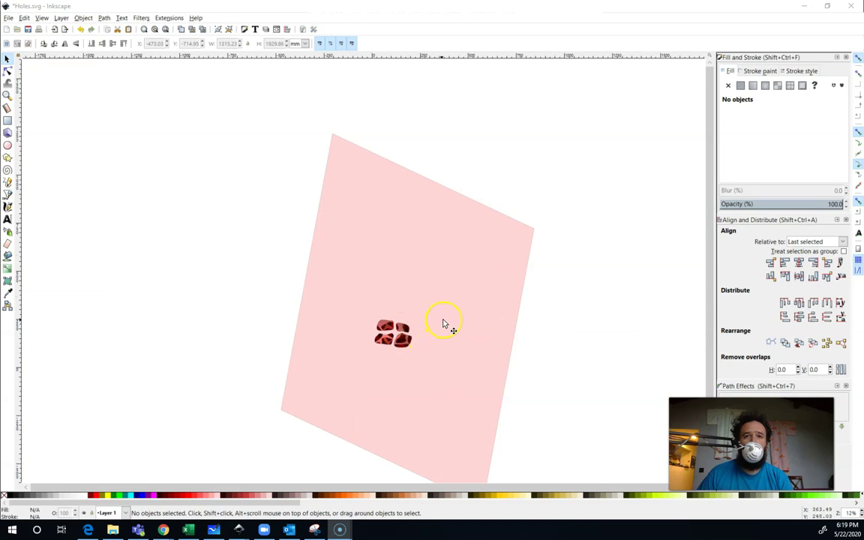
drag(443, 324, 210, 293)
key(ctrl)
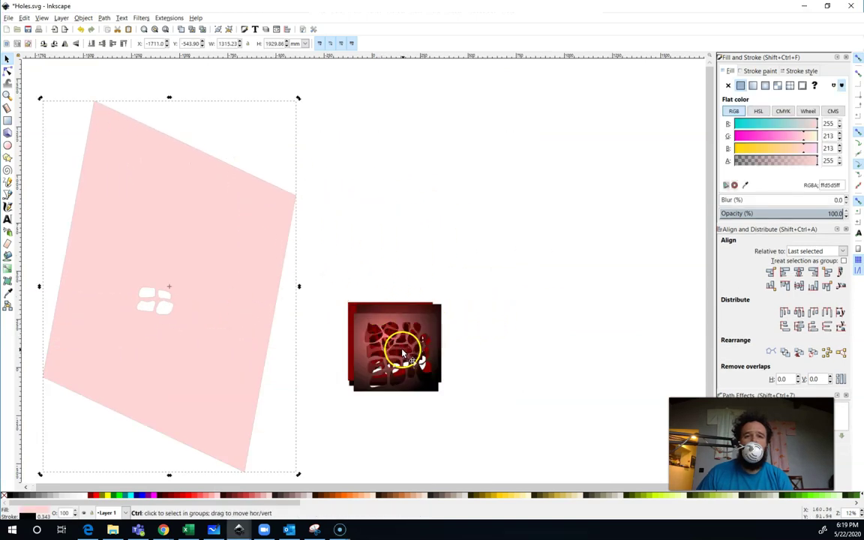
Step: Separate the two lightest gradient sheets from the stack, placing one above it and the other below it
scroll(402, 351, up, 2)
drag(450, 306, 542, 92)
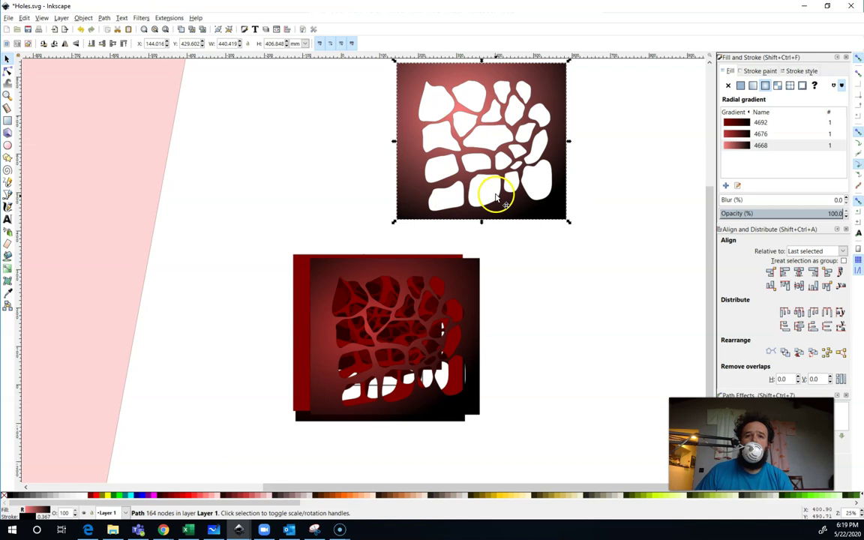
scroll(497, 197, down, 3)
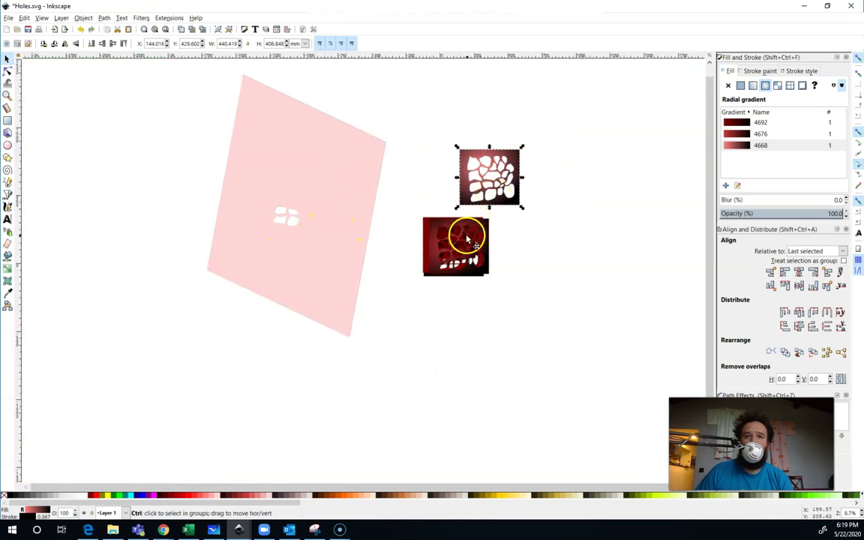
scroll(463, 236, up, 4)
scroll(543, 240, down, 1)
drag(541, 227, 353, 371)
key(ctrl)
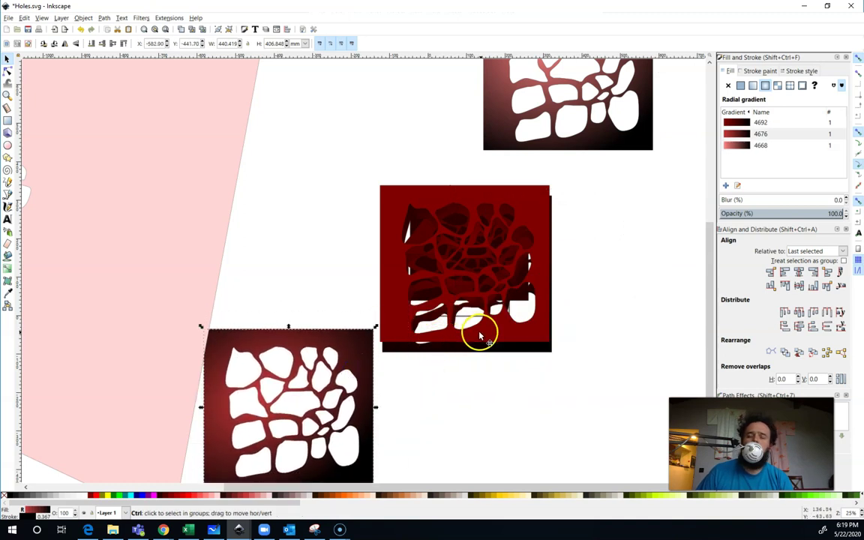
Step: Pull the flat red sheet and the darkest gradient sheet off the stack onto empty canvas around it
scroll(481, 336, up, 2)
scroll(482, 334, down, 4)
drag(493, 343, 588, 344)
drag(471, 329, 517, 427)
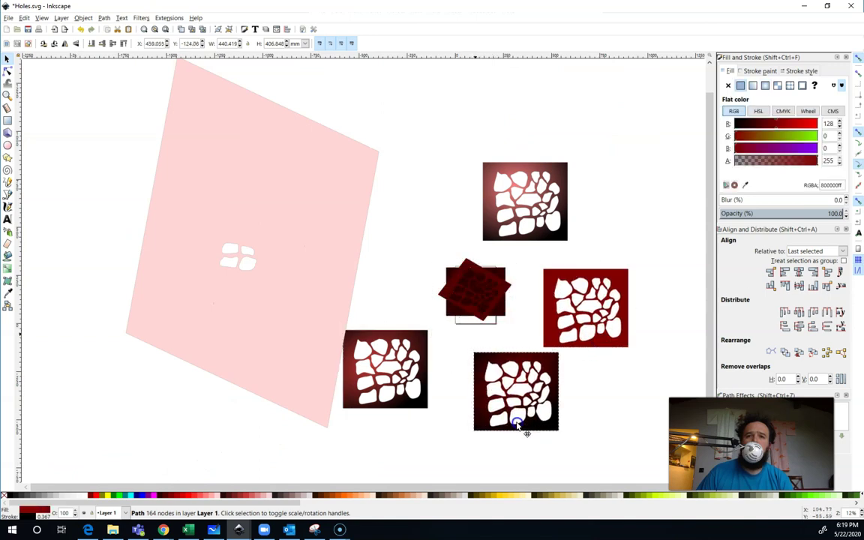
Step: Move the tilted dark red sheet above the stack and shift the plain dark rectangle partly off the page
click(482, 304)
drag(482, 313, 454, 217)
drag(477, 292, 443, 294)
drag(452, 219, 438, 220)
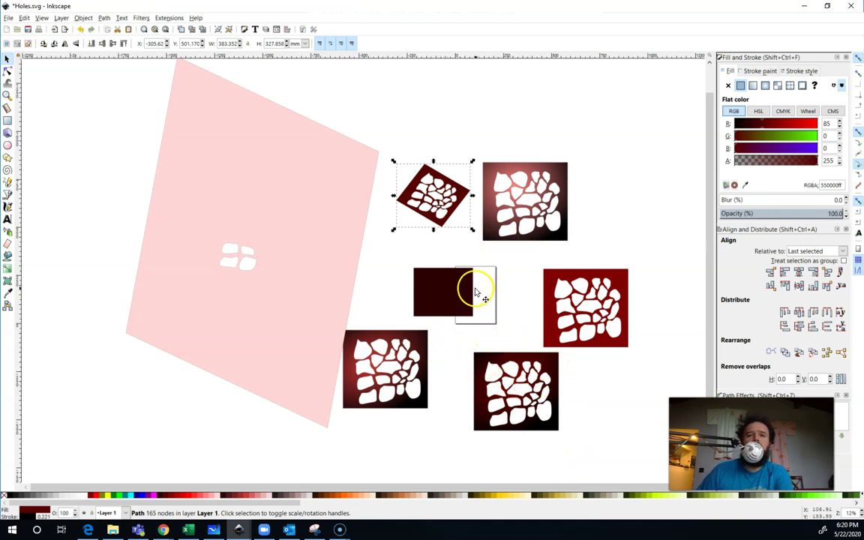
Step: Delete all the separated sheets, the dark rectangle and the pink cover sheet, leaving an empty canvas
key(Delete)
click(559, 290)
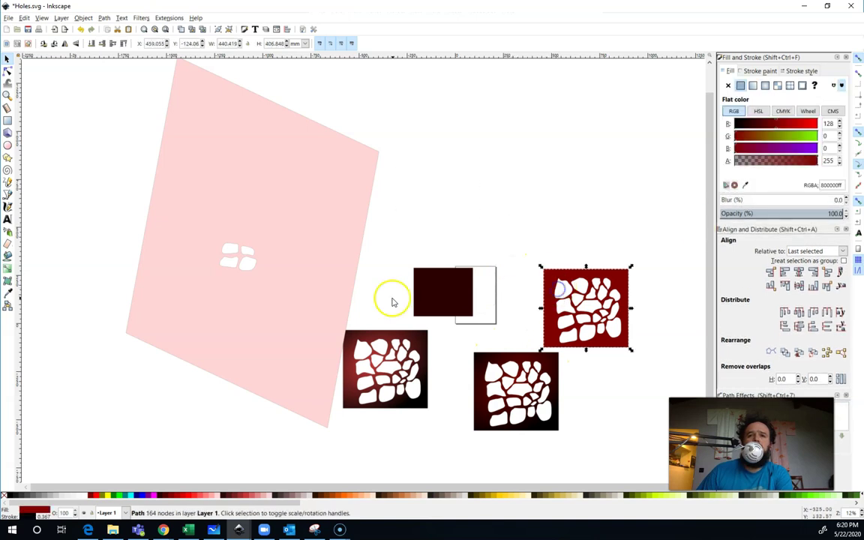
key(Delete)
click(442, 301)
key(Delete)
click(385, 348)
key(Delete)
click(477, 382)
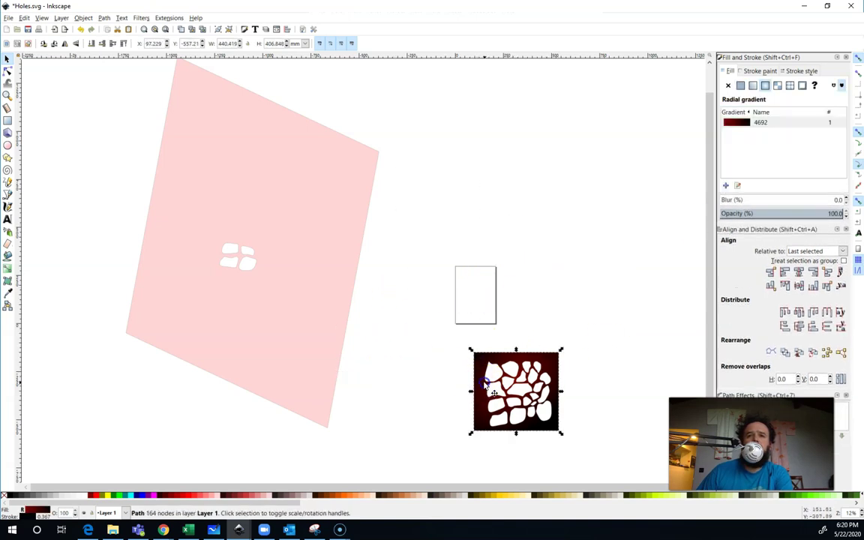
key(Delete)
click(322, 340)
key(Delete)
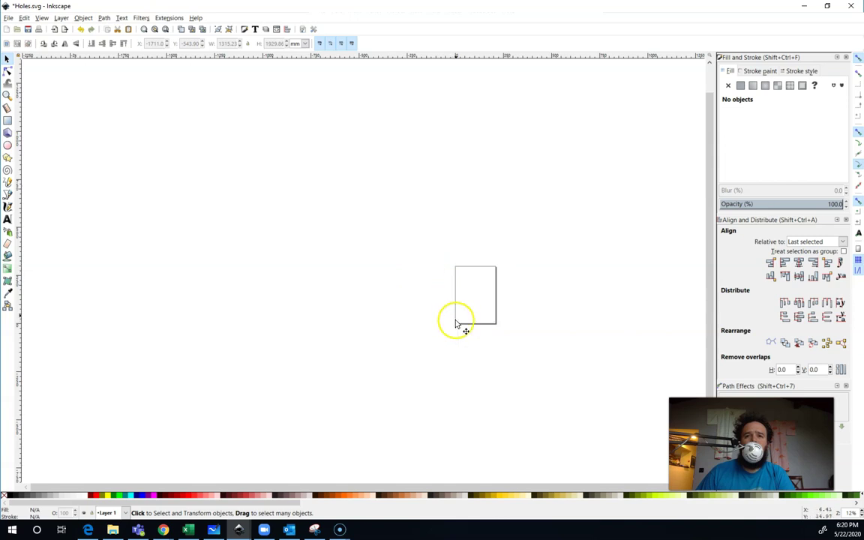
Step: Draw a closed, rounded, stone-like shape with smooth curves on the empty canvas beside the page using the Bezier tool
ctrl+scroll(339, 294, up, 1)
ctrl+scroll(340, 294, up, 2)
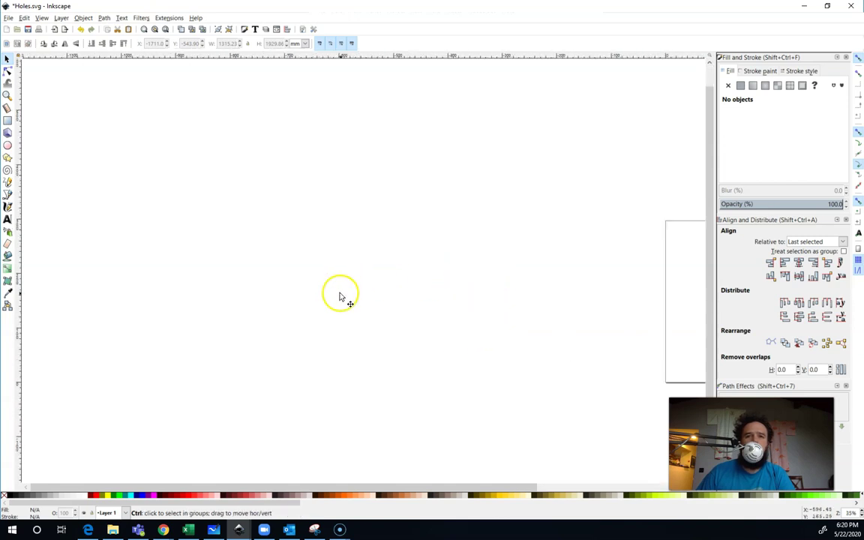
click(7, 195)
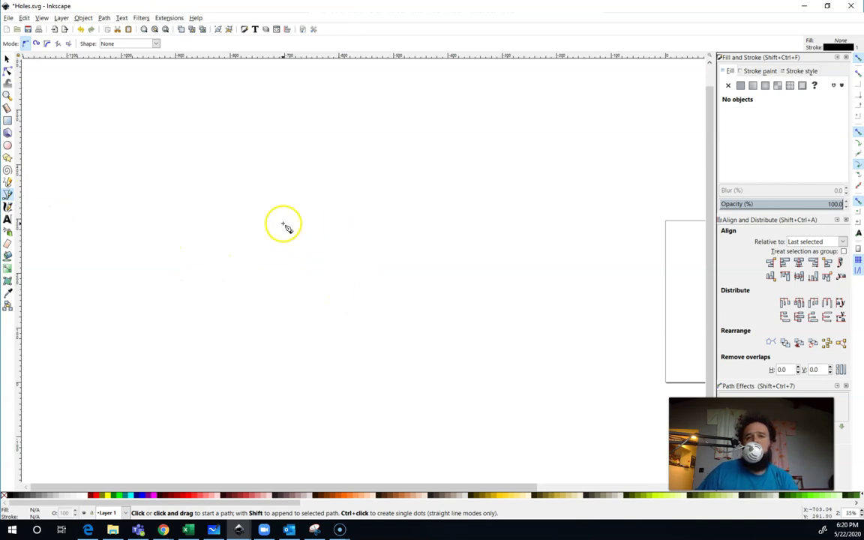
drag(280, 215, 306, 217)
mouse_move(347, 246)
mouse_down()
mouse_move(434, 177)
mouse_move(348, 264)
mouse_up()
drag(318, 302, 283, 304)
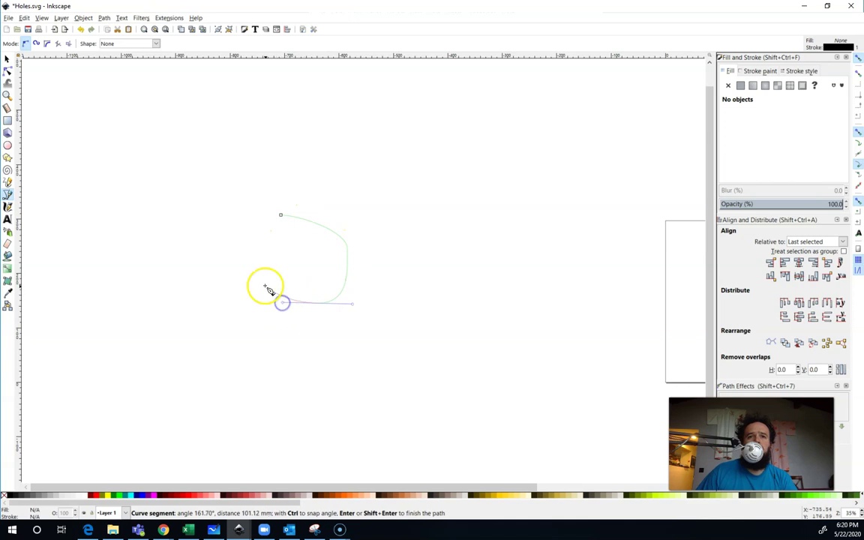
drag(244, 258, 242, 233)
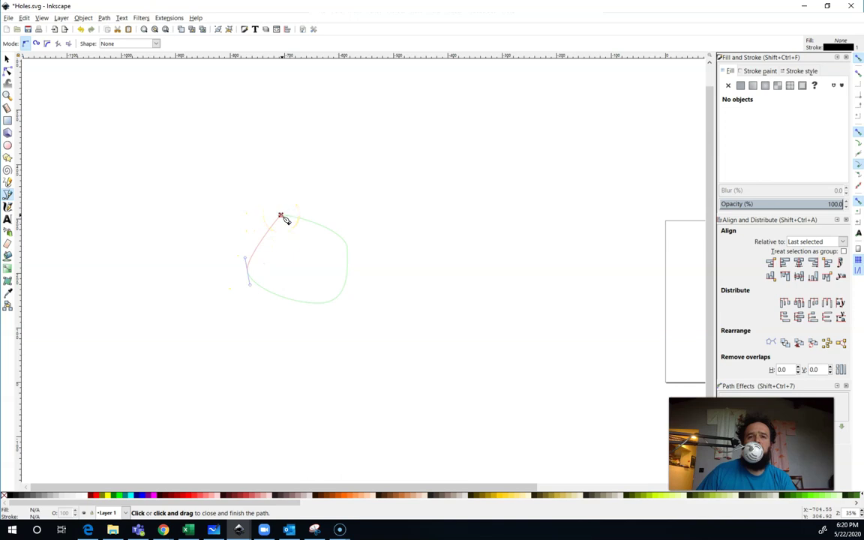
drag(281, 216, 304, 215)
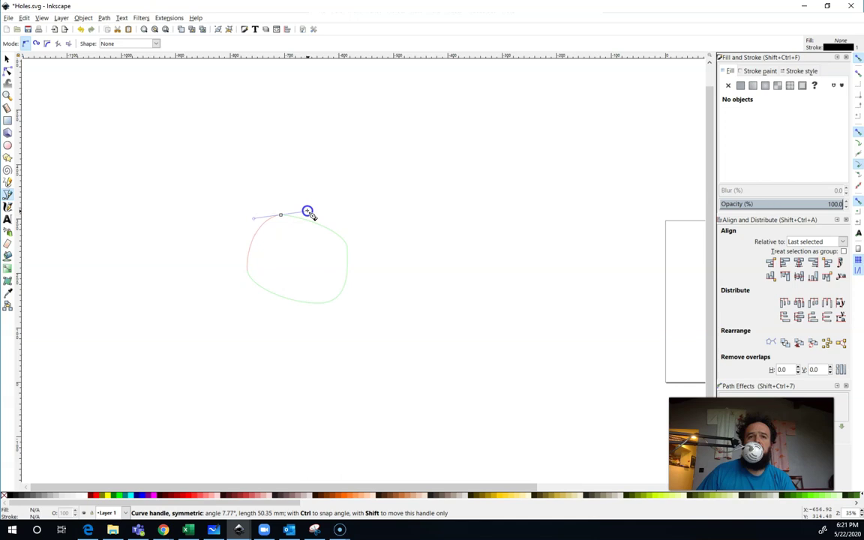
drag(388, 133, 307, 211)
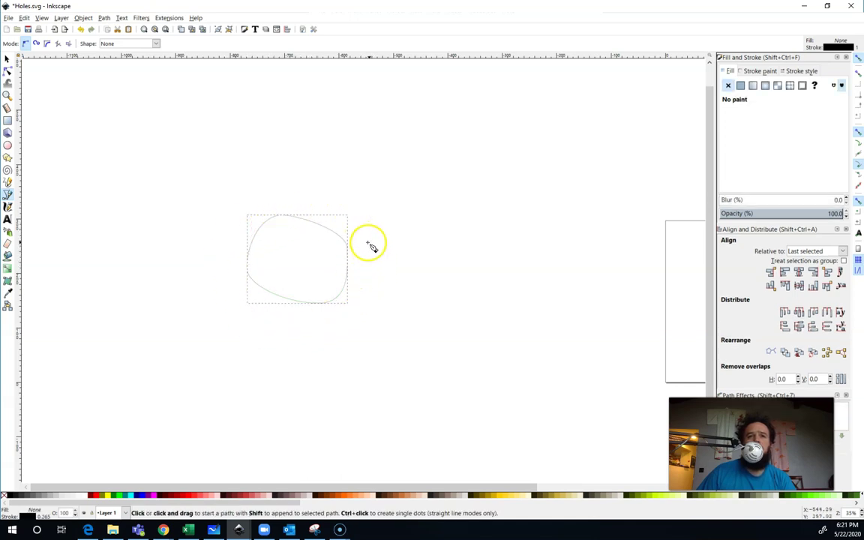
Step: Draw a second closed, rounded shape between the first shape and the page, leaving a narrow gap beside the first
drag(367, 248, 461, 242)
drag(442, 204, 416, 203)
drag(367, 223, 373, 243)
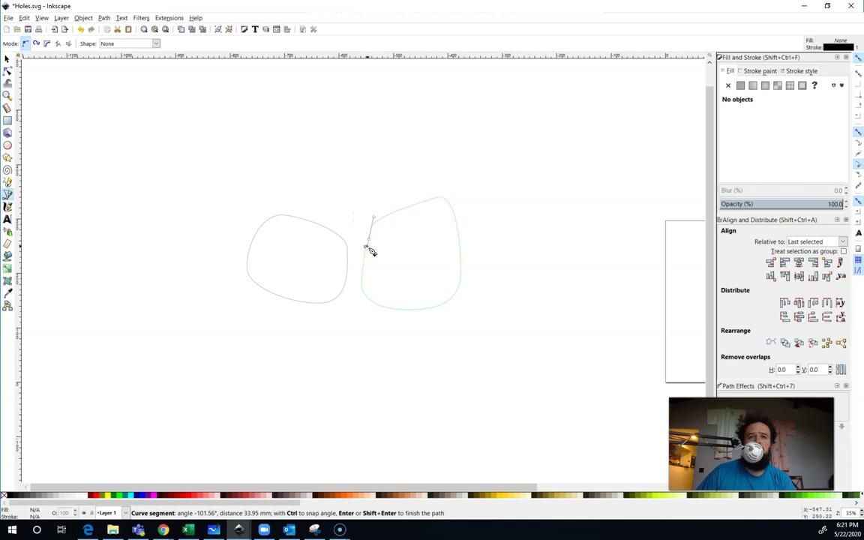
drag(366, 248, 365, 260)
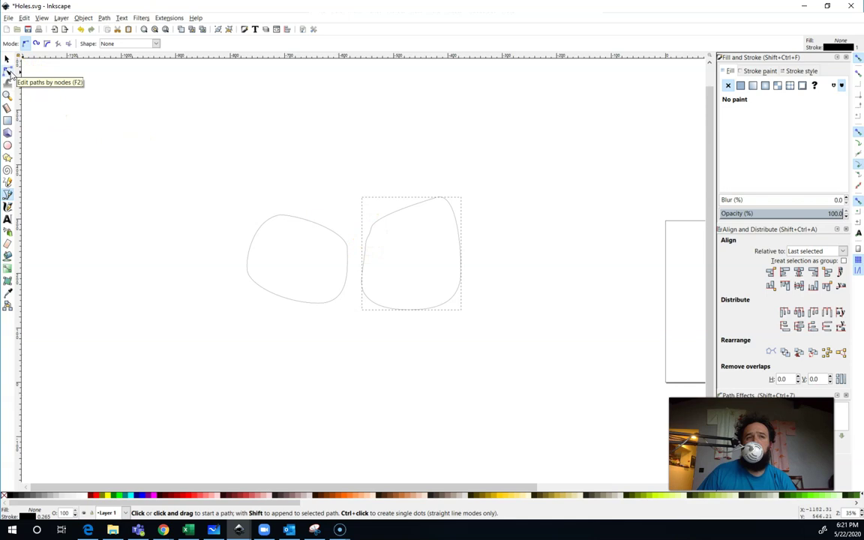
Step: Reshape the second shape's side facing the first by repositioning its middle node and deleting the corner node above it
click(8, 70)
mouse_move(367, 247)
mouse_down()
mouse_move(365, 257)
mouse_move(380, 245)
mouse_up()
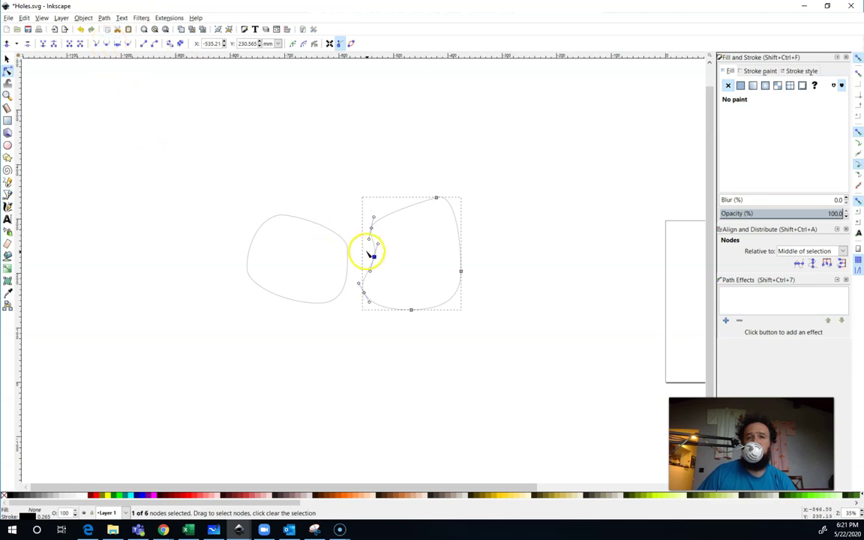
drag(375, 259, 365, 256)
double_click(371, 227)
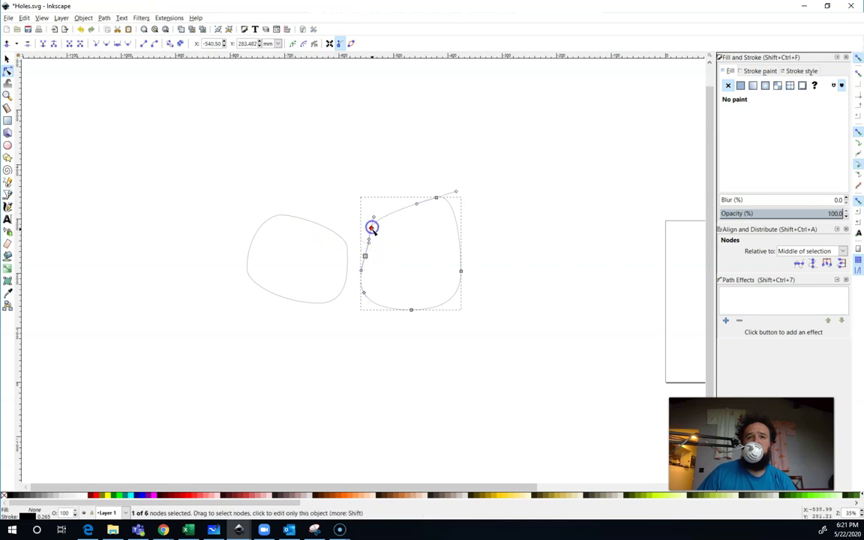
key(Delete)
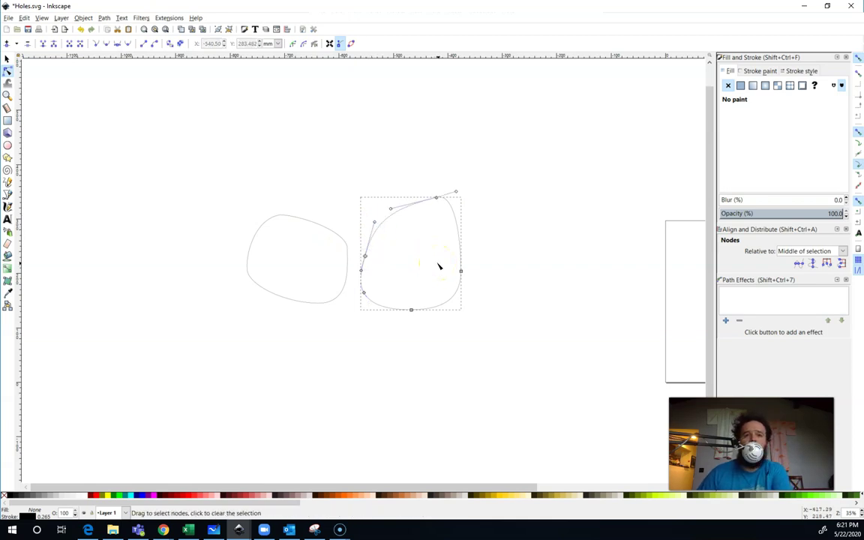
Step: Add nodes along the second shape's upper-left curve and pull one inward to form a small notch
double_click(391, 216)
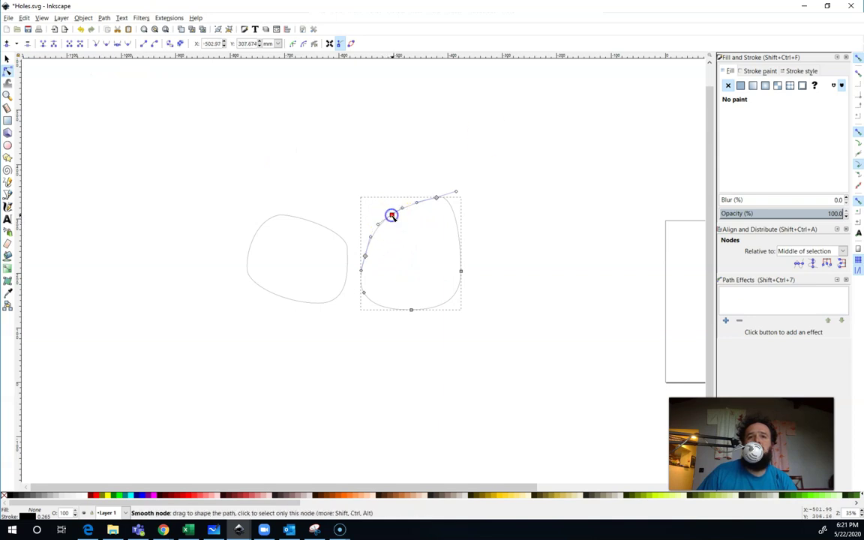
drag(392, 214, 386, 211)
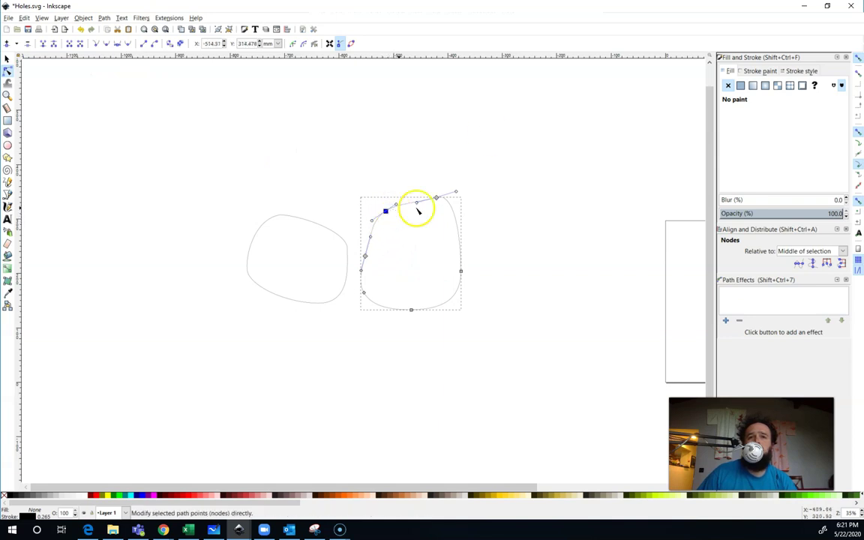
click(372, 229)
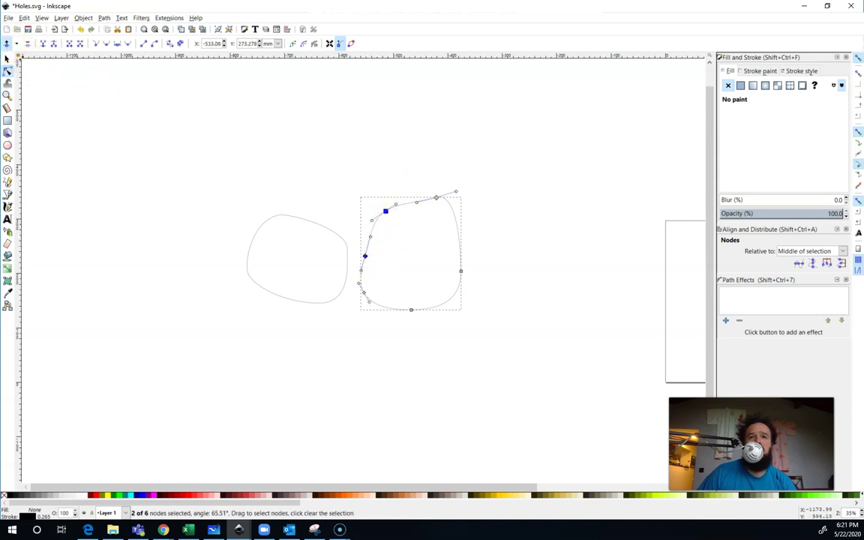
mouse_move(368, 241)
mouse_down()
mouse_move(361, 240)
mouse_move(375, 230)
mouse_up()
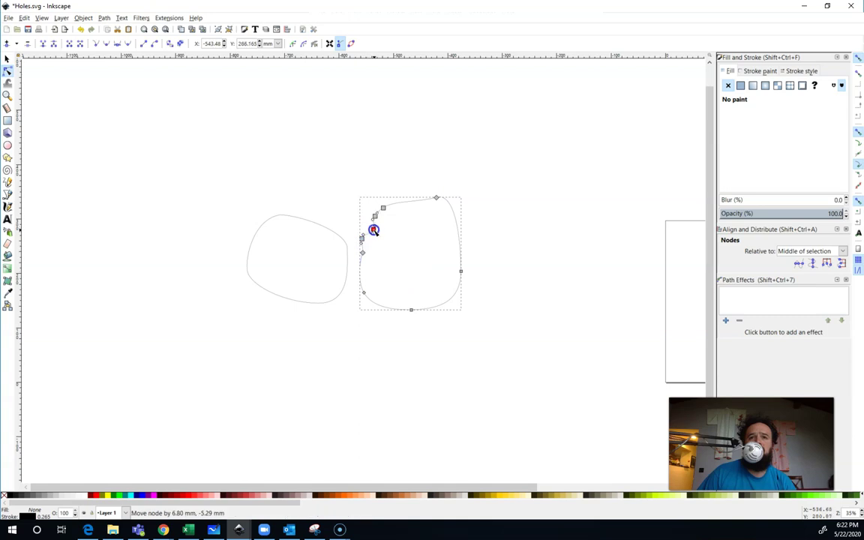
click(410, 240)
click(356, 349)
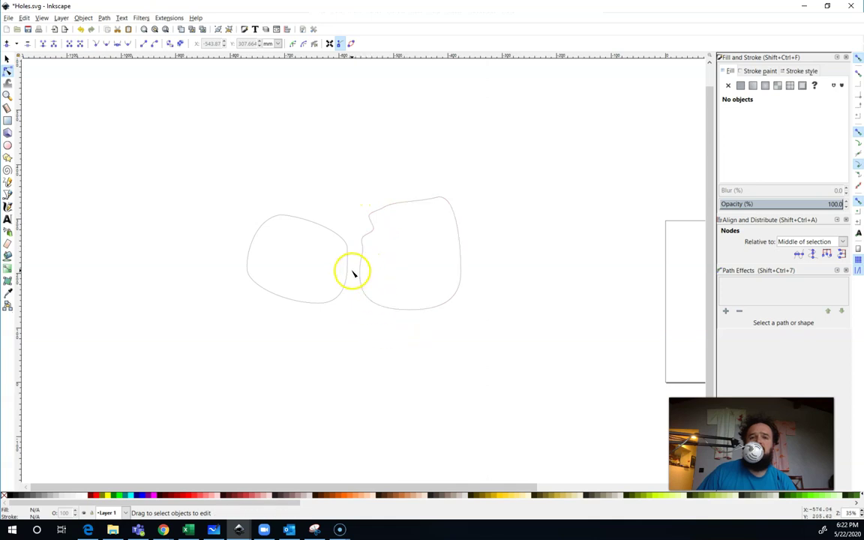
Step: Draw a wide, closed, rounded shape above the first two shapes with the Bezier tool
click(8, 195)
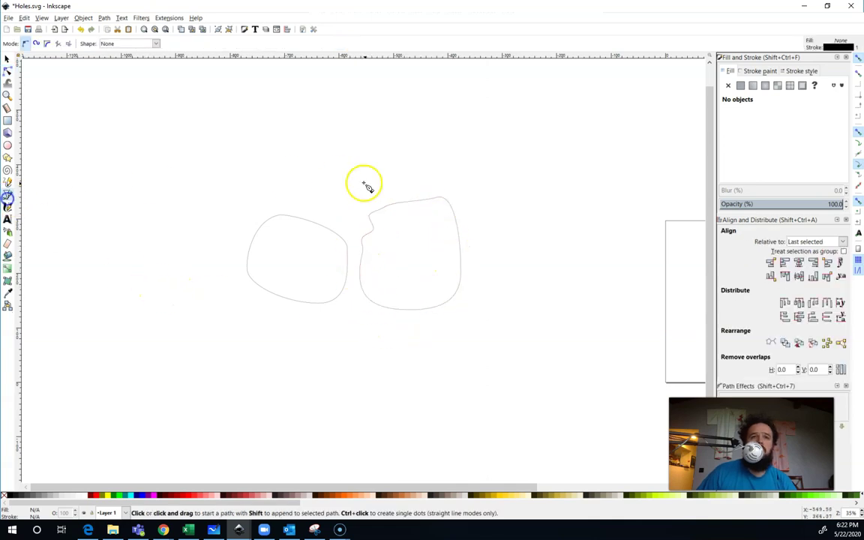
click(286, 187)
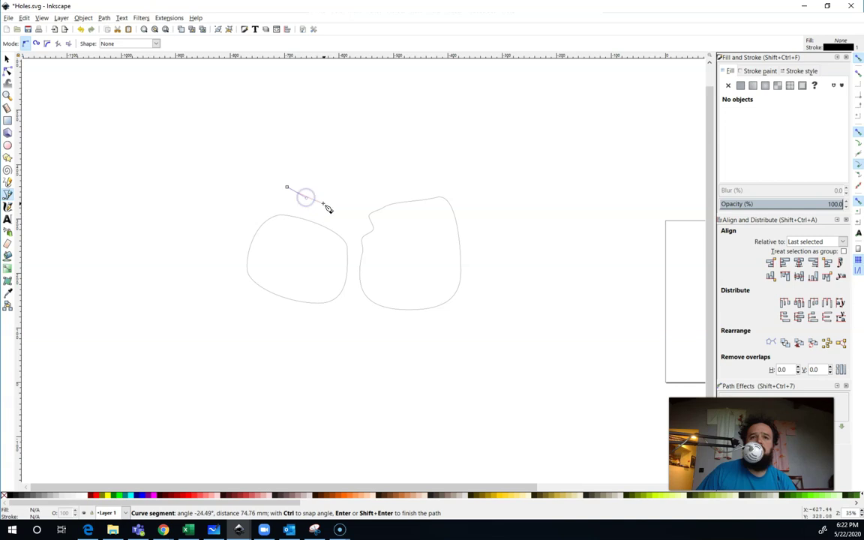
drag(392, 189, 416, 167)
drag(374, 145, 268, 183)
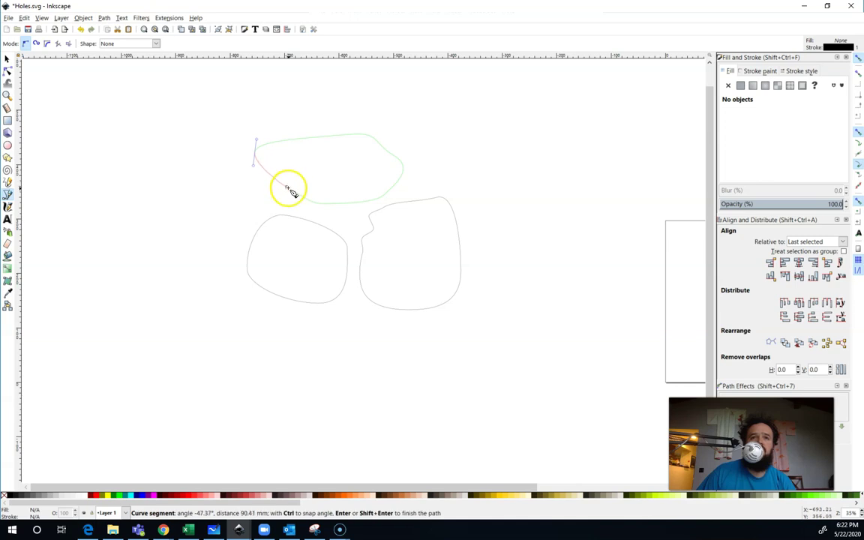
drag(286, 187, 298, 194)
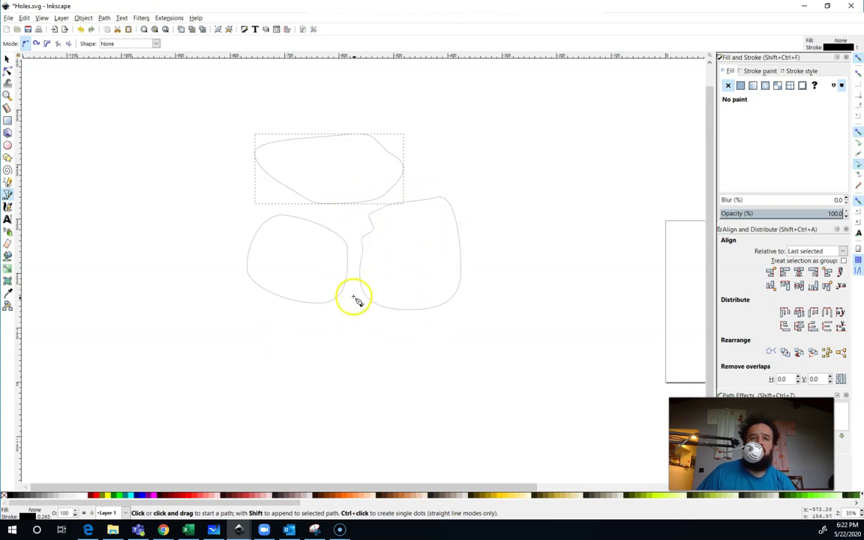
Step: Draw a closed, rounded shape that tapers to a corner directly below the first shape with the Bezier tool
click(273, 318)
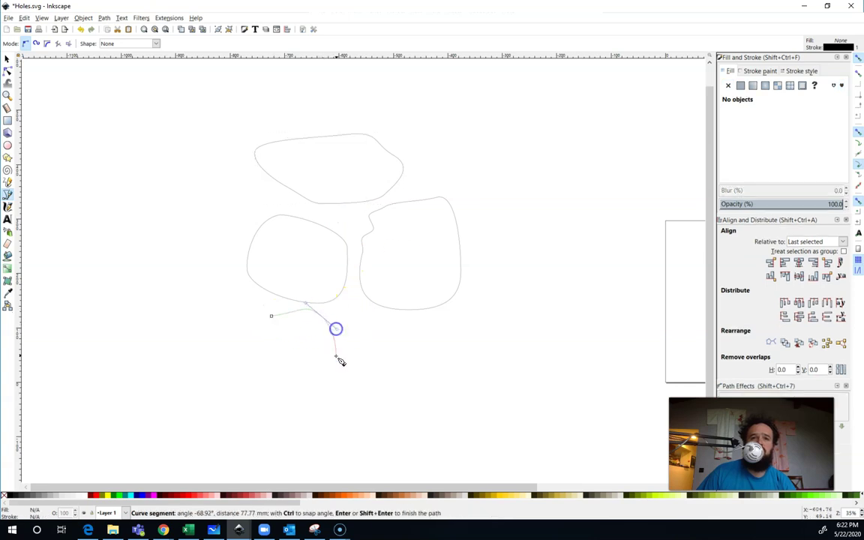
drag(330, 375, 270, 385)
click(226, 326)
click(227, 312)
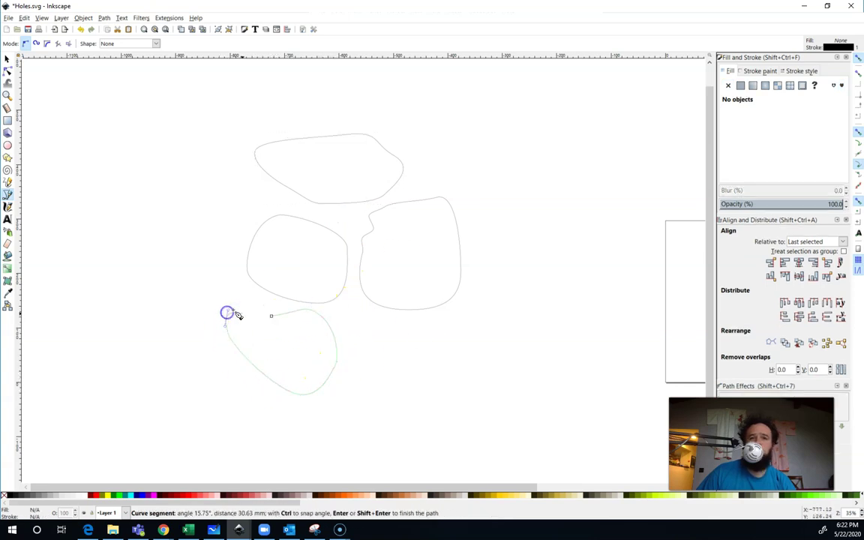
click(271, 316)
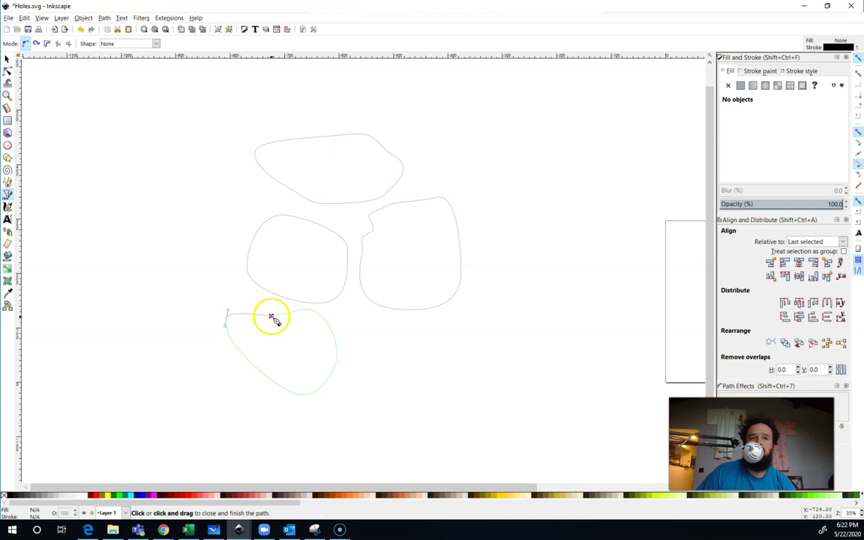
drag(272, 316, 287, 318)
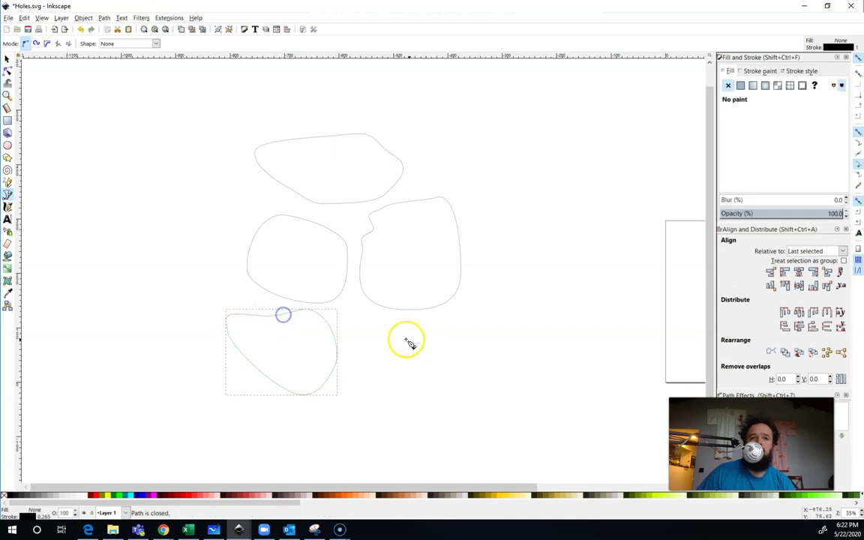
Step: Draw a closed, rounded rectangular shape directly below the notched shape, leaving narrow gaps to its neighbours
drag(356, 320, 359, 349)
click(357, 391)
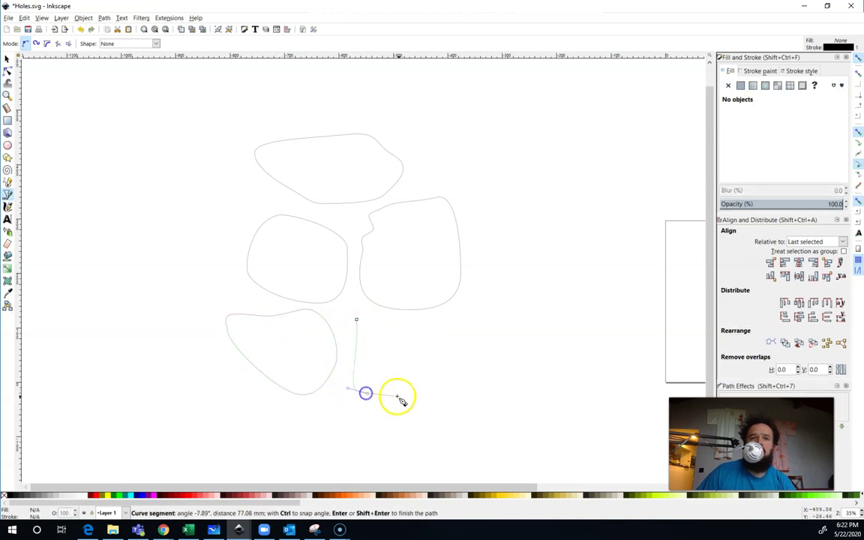
drag(459, 321, 421, 319)
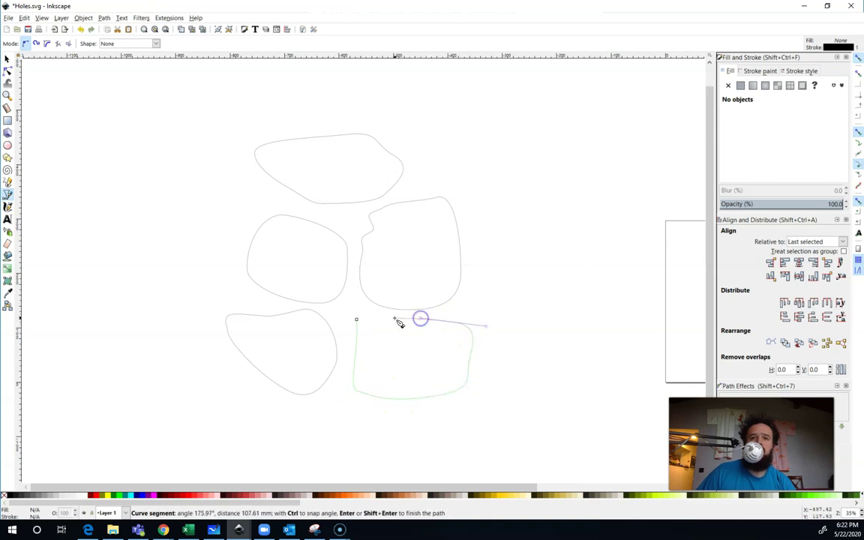
drag(357, 321, 346, 330)
Step: Draw a closed, rounded shape about 201 by 217 mm on the outer side of the first shape
click(159, 269)
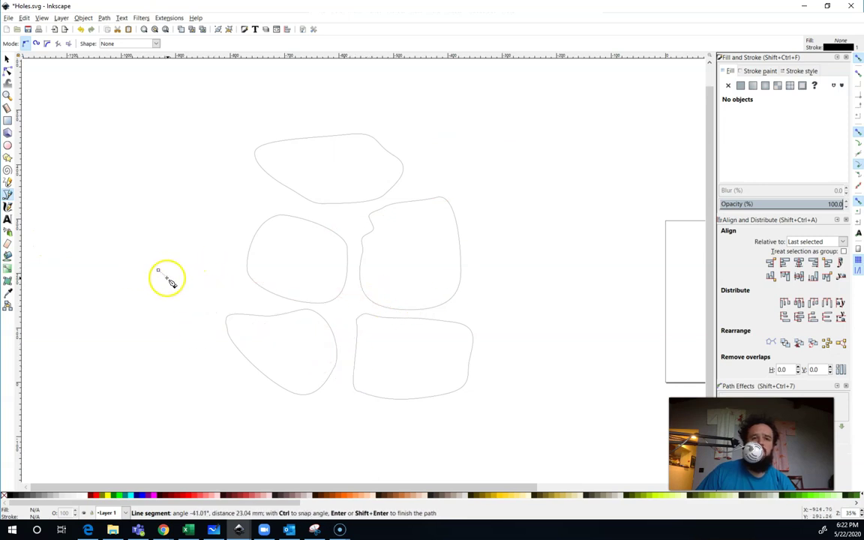
drag(209, 295, 240, 247)
click(230, 189)
mouse_move(139, 222)
mouse_down()
mouse_move(145, 203)
mouse_move(139, 237)
mouse_up()
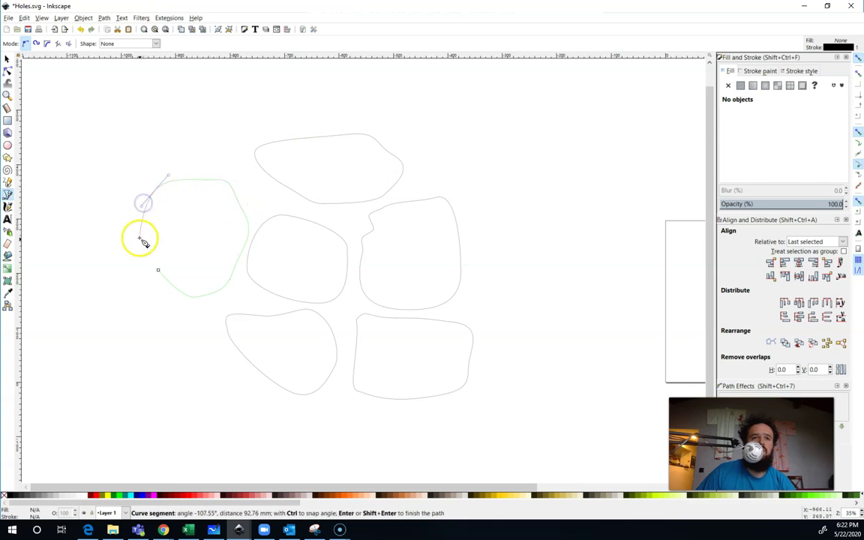
drag(161, 273, 167, 282)
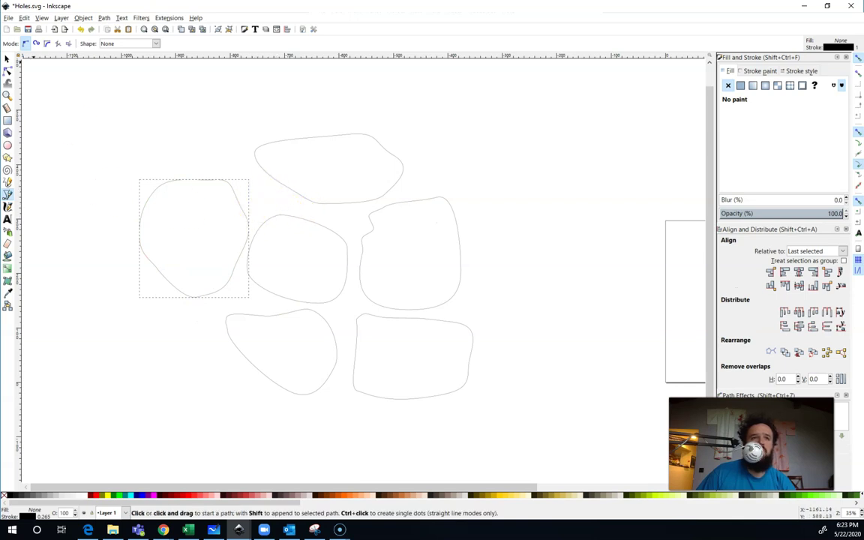
Step: Nudge the new shape up and slightly right to X -959.62, Y 203.937 mm, clearing the first shape, and deselect it
click(7, 59)
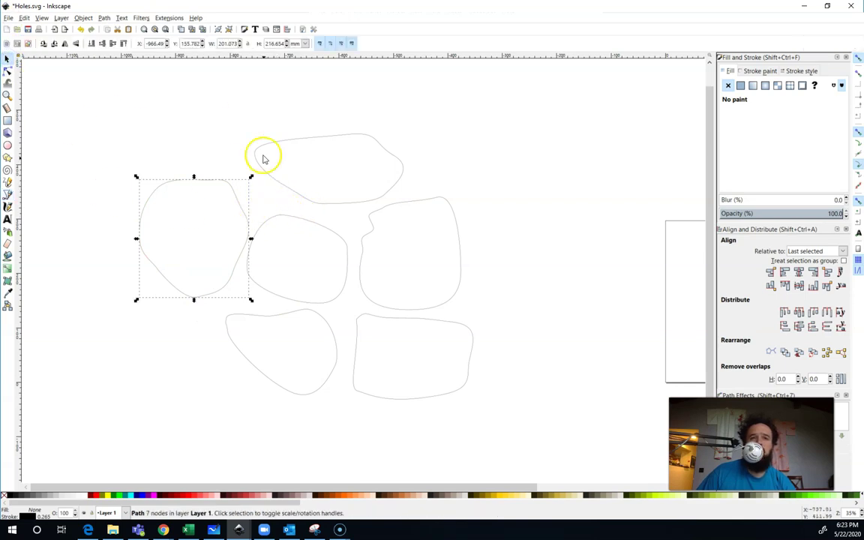
key(Up)
key(Up)
key(Up)
key(Up)
key(Up)
key(Up)
key(Up)
key(Up)
key(Up)
key(Up)
key(Up)
key(Up)
key(Up)
key(Up)
key(Up)
key(Up)
key(Up)
key(Up)
key(Up)
key(Up)
key(Up)
key(Right)
key(Right)
key(Right)
key(Right)
key(Right)
key(Right)
key(Right)
key(Right)
key(Right)
key(Right)
key(Right)
key(Right)
key(Up)
key(Up)
key(Up)
key(Up)
key(Up)
key(Up)
key(Up)
key(Up)
key(Up)
key(Up)
key(Up)
key(Up)
key(Up)
key(Up)
key(Up)
key(Up)
key(Up)
key(Up)
key(Up)
key(Up)
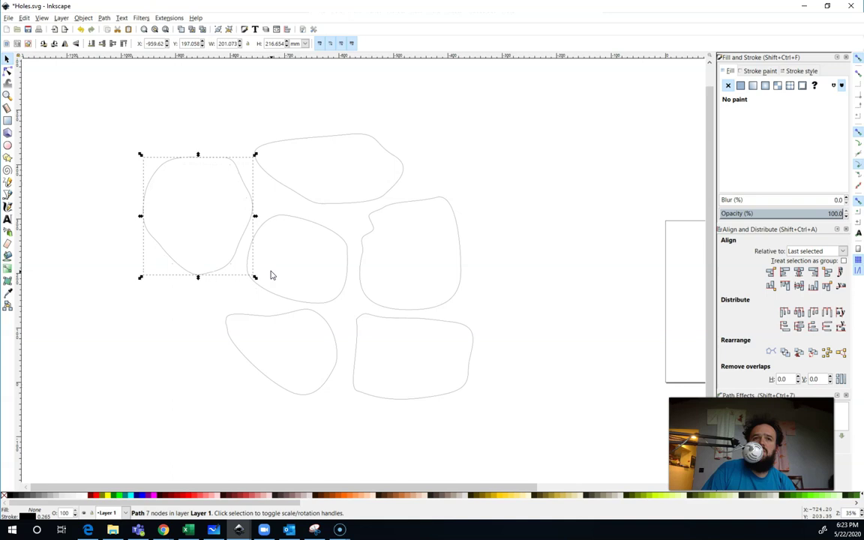
key(Escape)
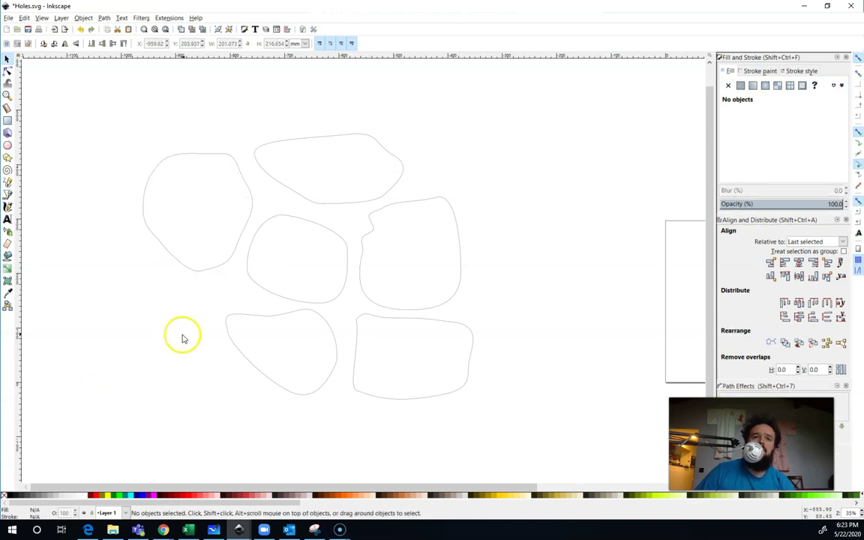
Step: Draw a closed, rounded trapezoid with a wide base beside the tapered shape in the lower row
click(9, 195)
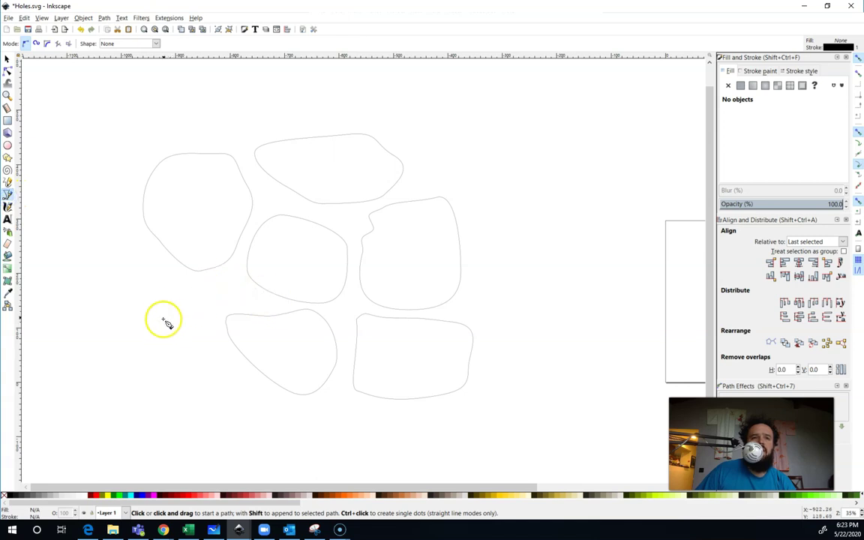
drag(142, 330, 180, 322)
drag(203, 421, 108, 356)
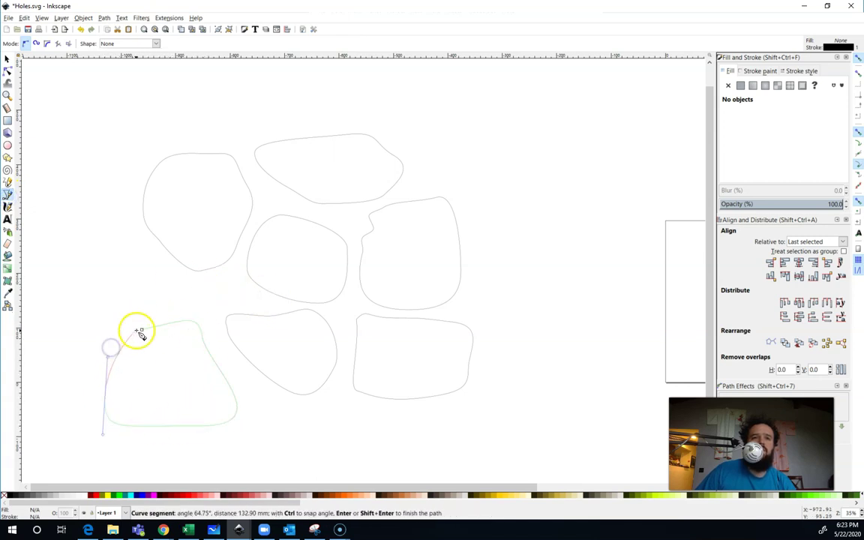
drag(143, 331, 162, 326)
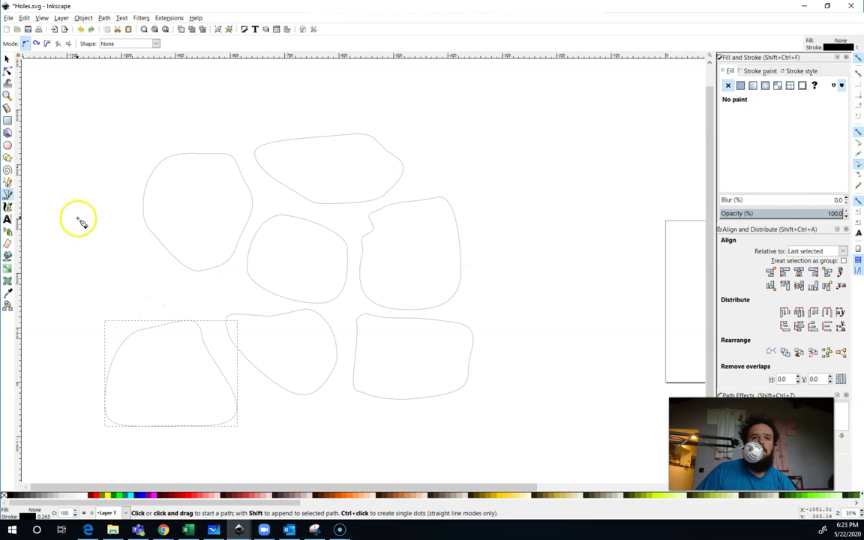
Step: Draw a tall, closed, rounded shape above the trapezoid at the group's outer edge and a small flat shape in the central gap
drag(72, 211, 100, 226)
click(143, 238)
mouse_move(153, 297)
mouse_down()
mouse_move(106, 324)
mouse_move(82, 321)
mouse_move(35, 207)
mouse_move(74, 198)
mouse_move(87, 226)
mouse_up()
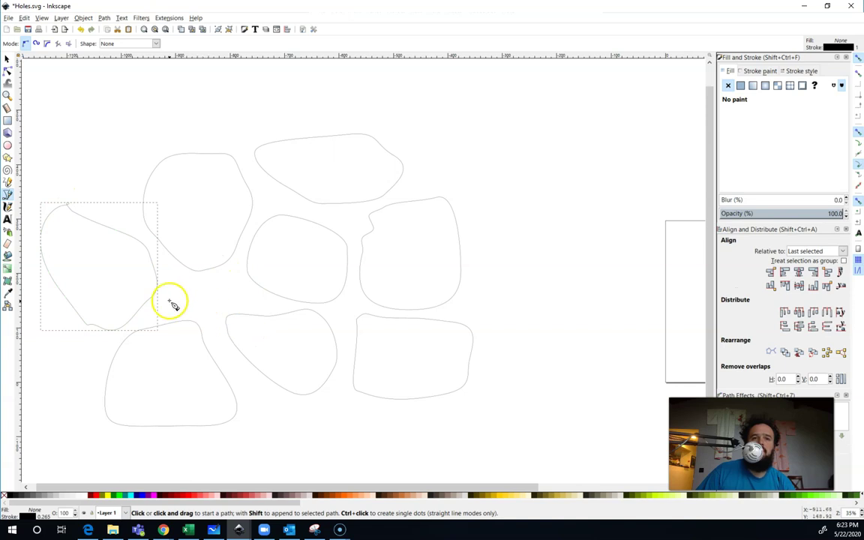
mouse_move(186, 281)
mouse_down()
mouse_move(179, 291)
mouse_move(193, 307)
mouse_move(231, 306)
mouse_move(299, 230)
mouse_move(241, 284)
mouse_move(200, 276)
mouse_move(129, 293)
mouse_up()
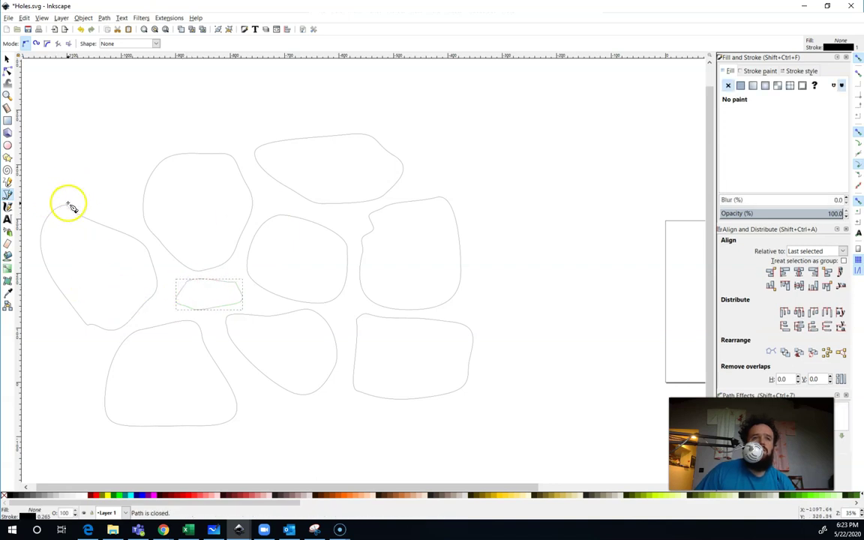
Step: Remove the small loop at the top of the tall outer shape by deleting the extra corner node beside it
click(8, 69)
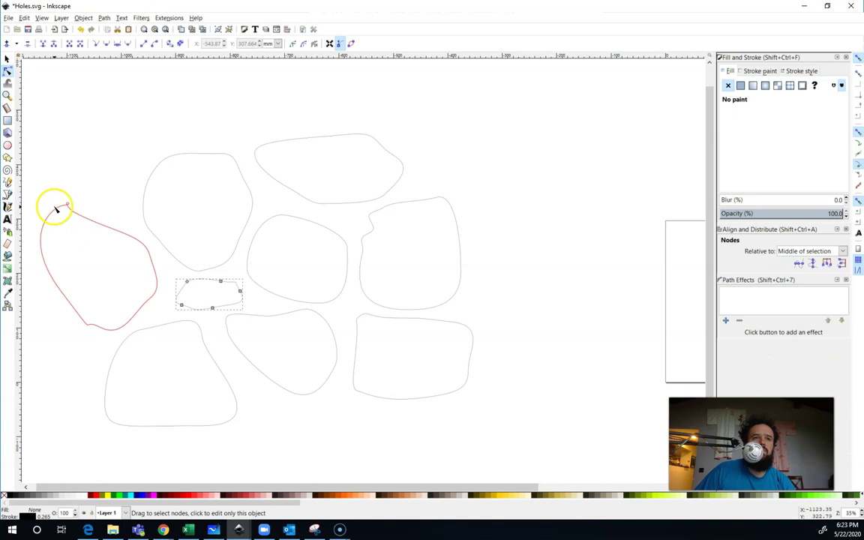
scroll(60, 248, up, 2)
scroll(67, 260, down, 2)
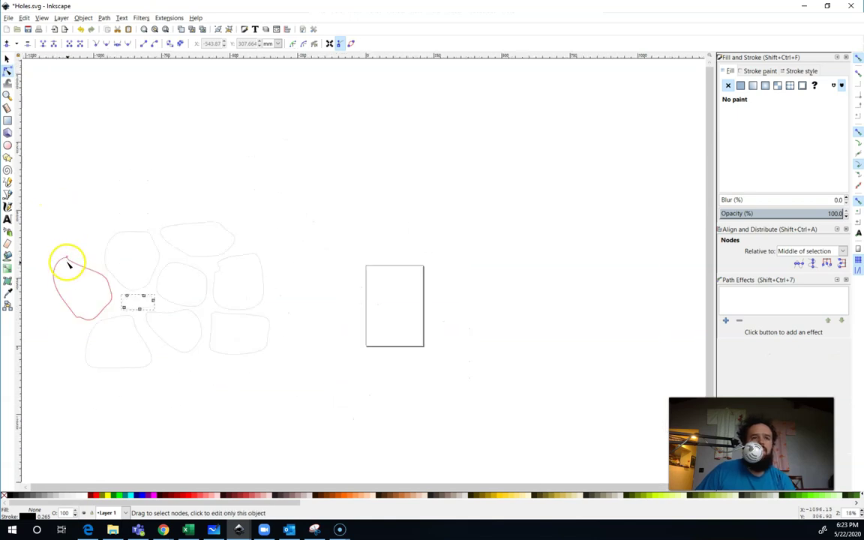
scroll(67, 261, up, 8)
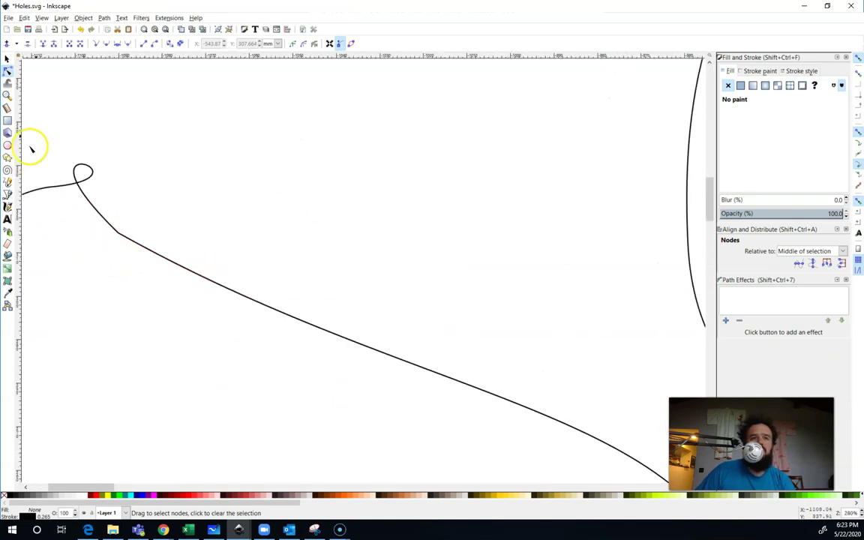
click(92, 204)
key(ctrl+l)
drag(74, 282, 163, 283)
click(153, 191)
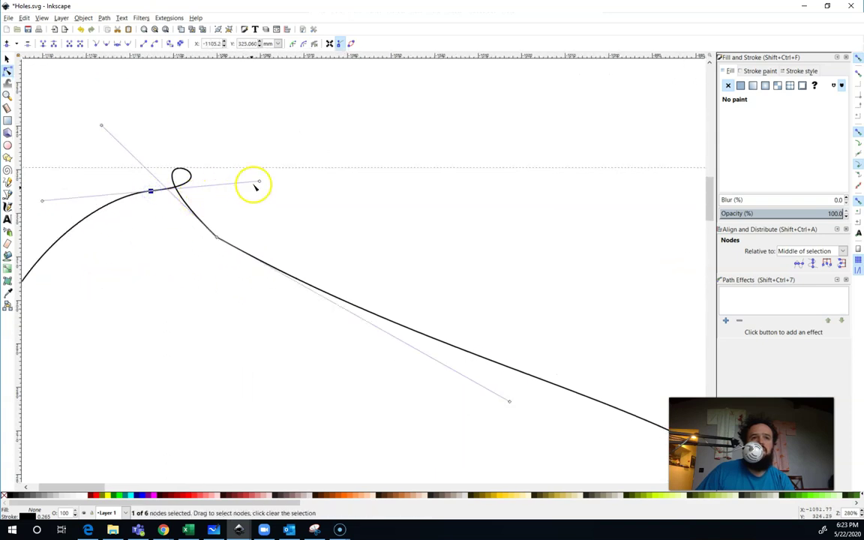
drag(260, 183, 239, 184)
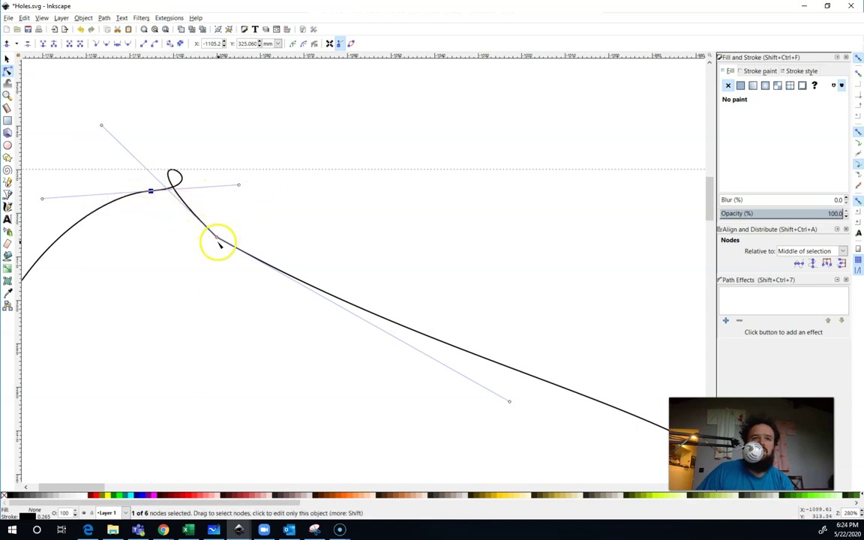
drag(218, 238, 295, 240)
key(Delete)
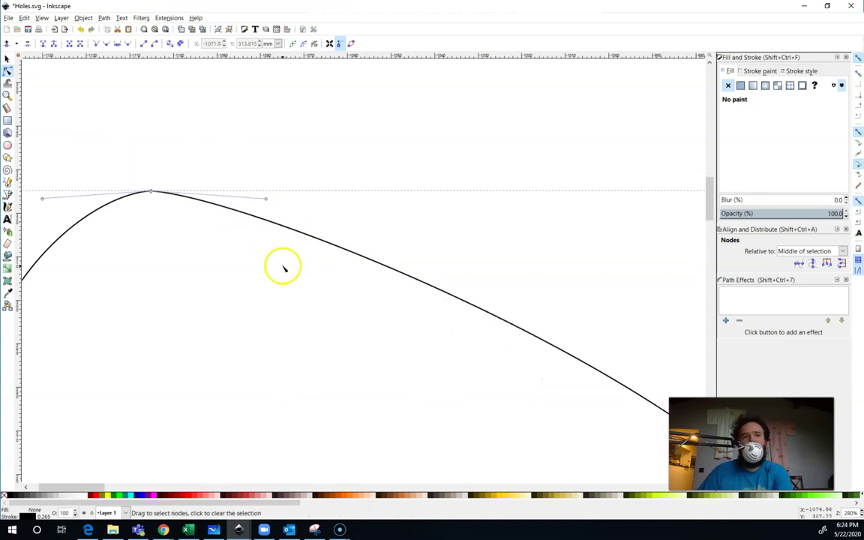
Step: Round the top of the tall outer shape by smoothing its top node and pulling the adjoining segment outward
drag(267, 200, 230, 254)
click(150, 191)
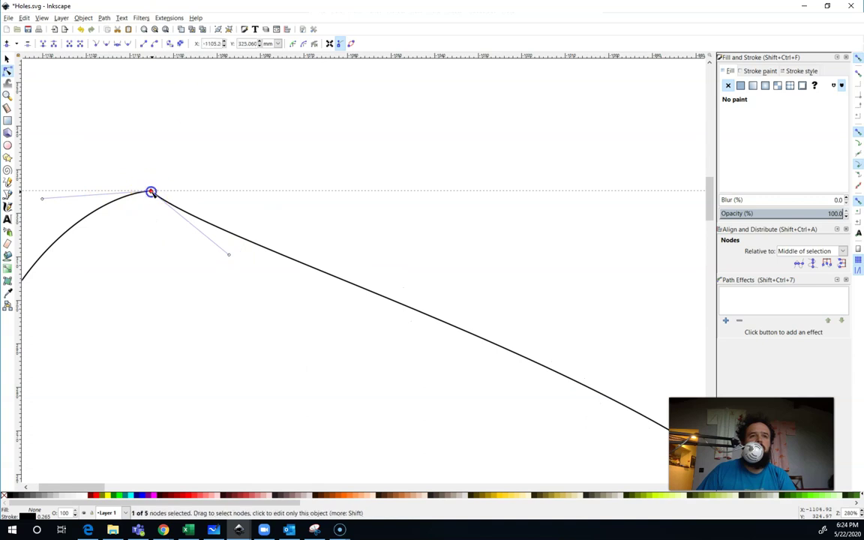
click(127, 44)
ctrl+scroll(338, 239, down, 1)
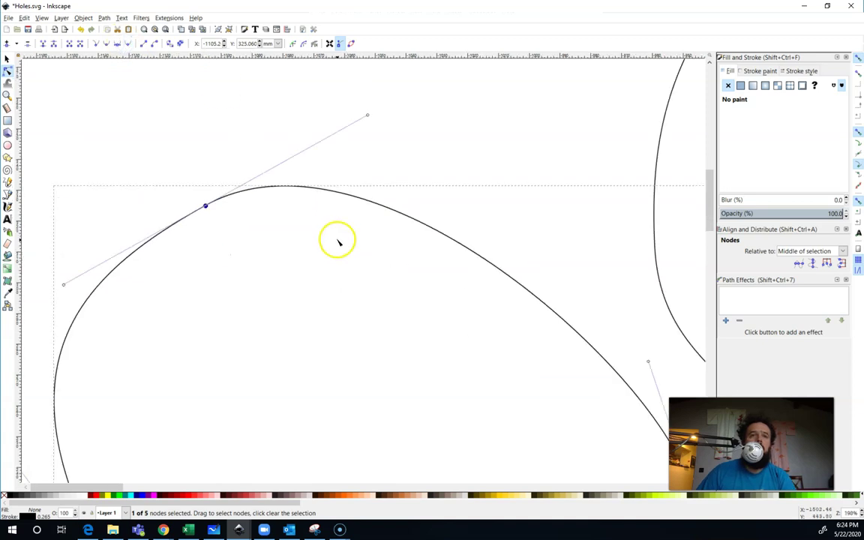
ctrl+scroll(339, 241, down, 3)
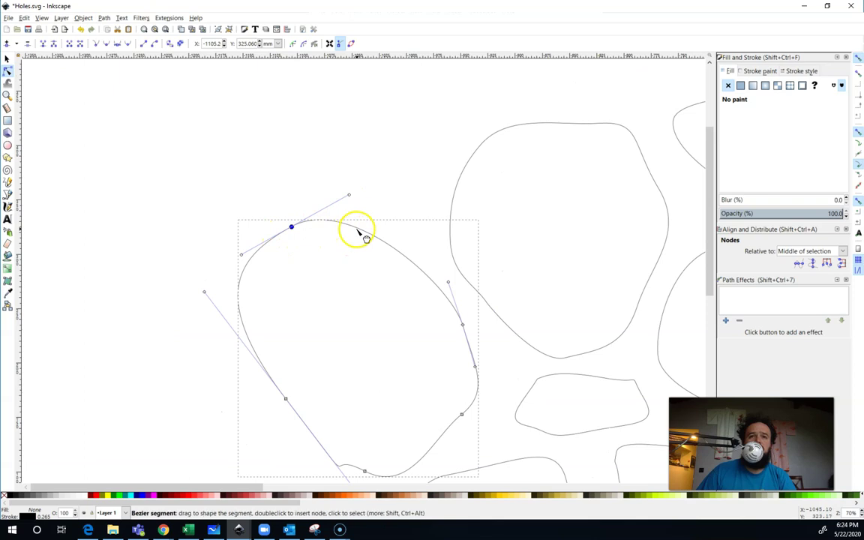
drag(357, 230, 379, 228)
click(425, 148)
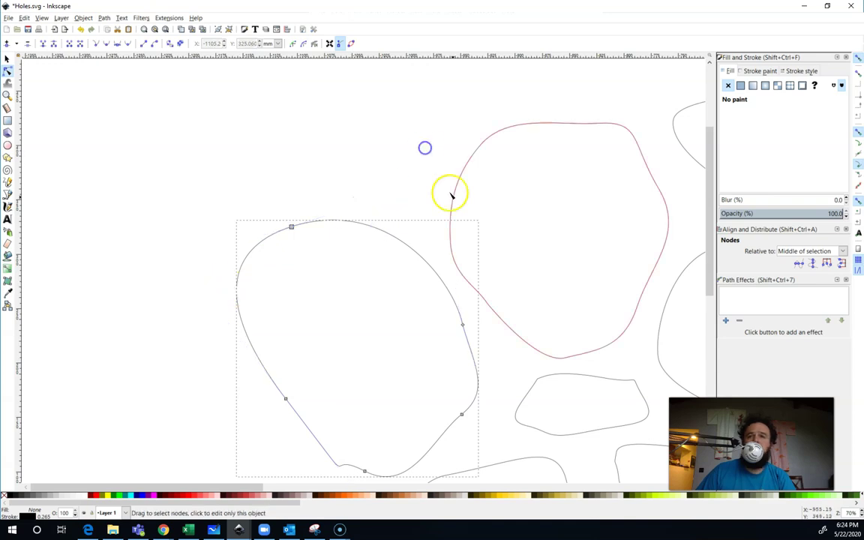
Step: Draw twelve more closed, rounded shapes above, below and beyond the outer edge of the group, with narrow gaps between neighbours
scroll(493, 276, down, 2)
drag(524, 300, 280, 245)
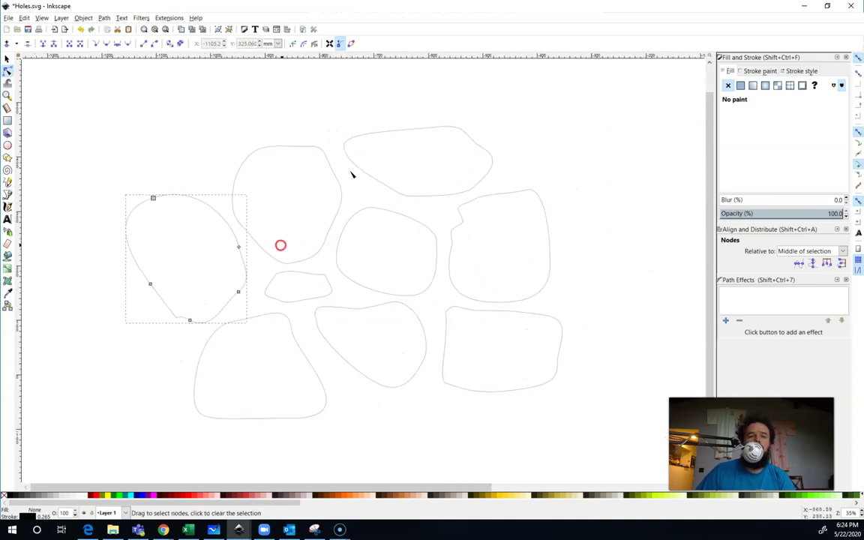
click(56, 128)
drag(65, 205, 106, 220)
key(b)
drag(165, 172, 282, 138)
click(232, 105)
click(421, 84)
key(Return)
scroll(151, 221, down, 4)
mouse_move(153, 223)
mouse_down()
mouse_move(169, 232)
mouse_move(203, 220)
mouse_up()
click(7, 193)
drag(73, 173, 77, 129)
click(362, 286)
drag(371, 318, 402, 358)
click(397, 275)
drag(218, 300, 247, 315)
click(218, 300)
drag(105, 289, 112, 293)
click(142, 325)
click(143, 325)
scroll(521, 362, down, 3)
click(302, 221)
click(297, 222)
right_click(266, 274)
key(s)
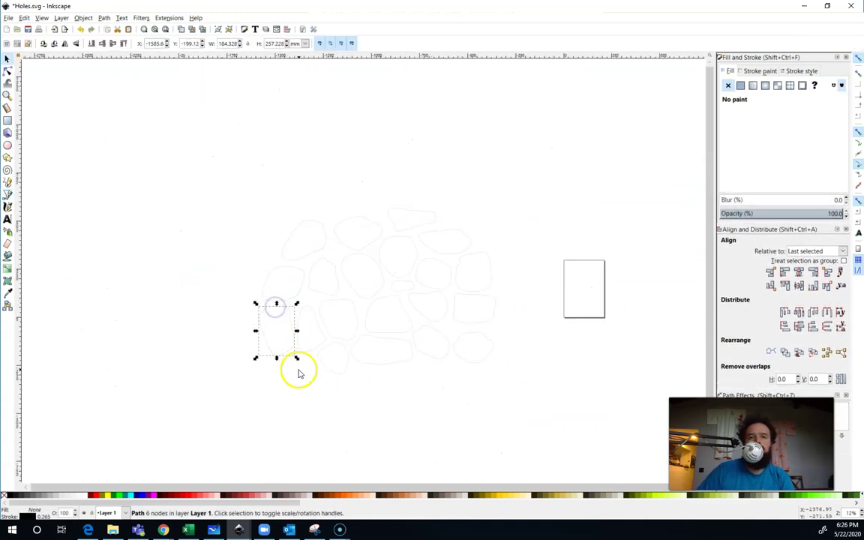
key(Escape)
scroll(375, 304, up, 2)
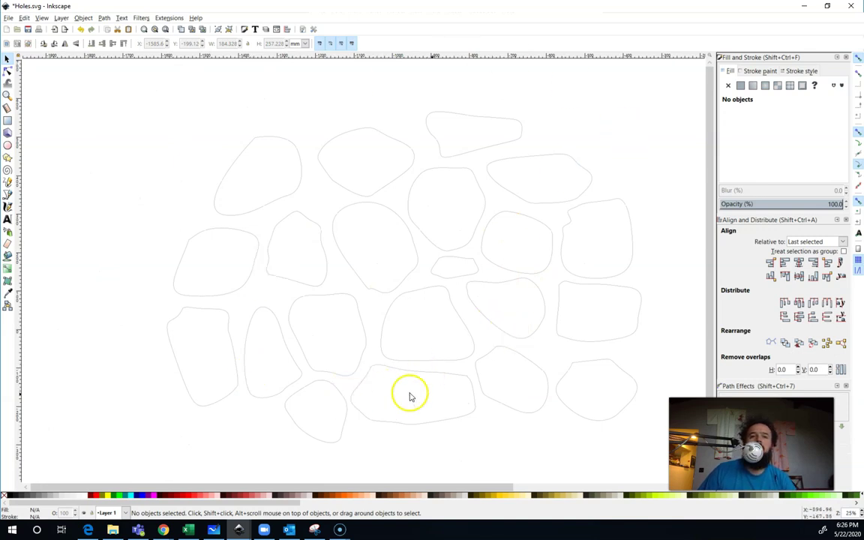
drag(538, 323, 503, 314)
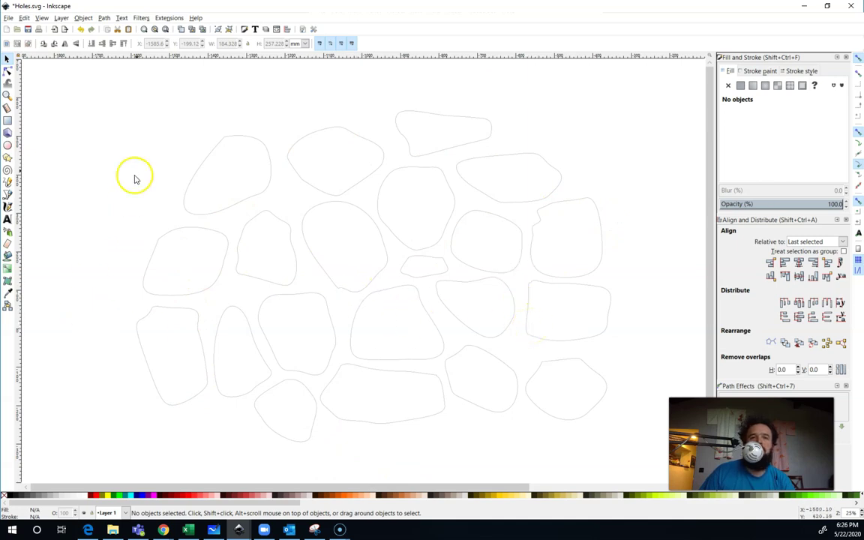
click(303, 116)
click(243, 199)
click(316, 179)
click(434, 150)
click(688, 77)
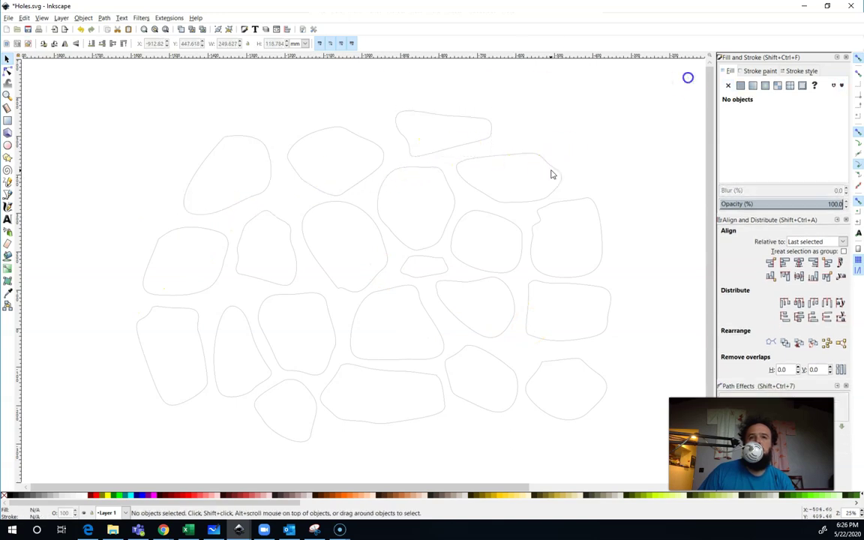
Step: Select all 21 shapes and fill them with the near-black colour #241C1C
drag(67, 75, 633, 461)
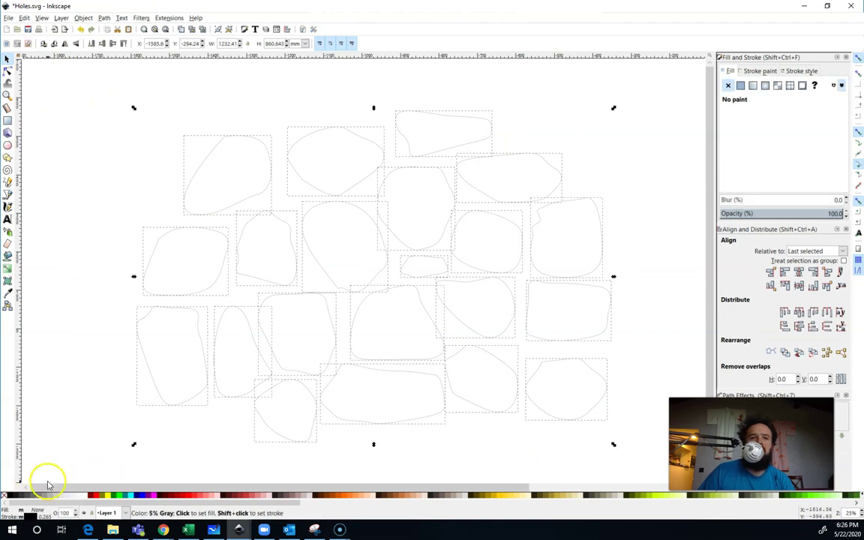
click(187, 497)
click(218, 497)
click(252, 494)
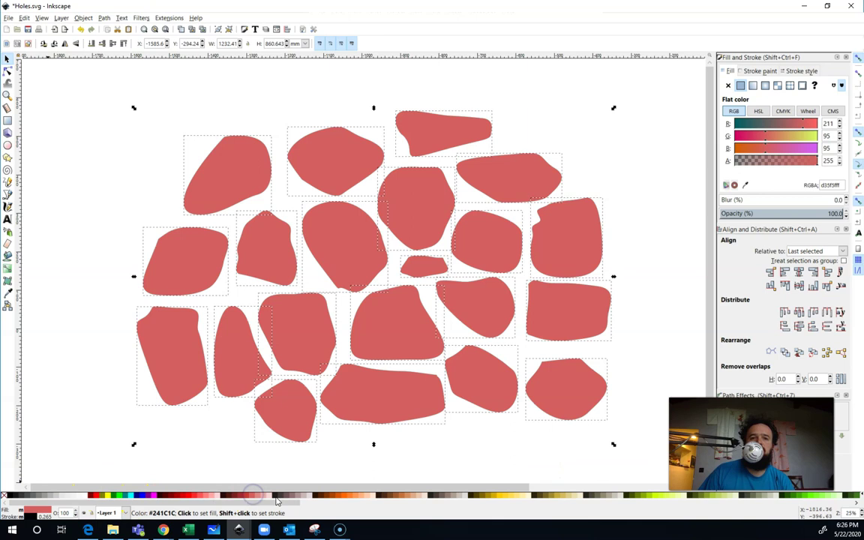
click(277, 498)
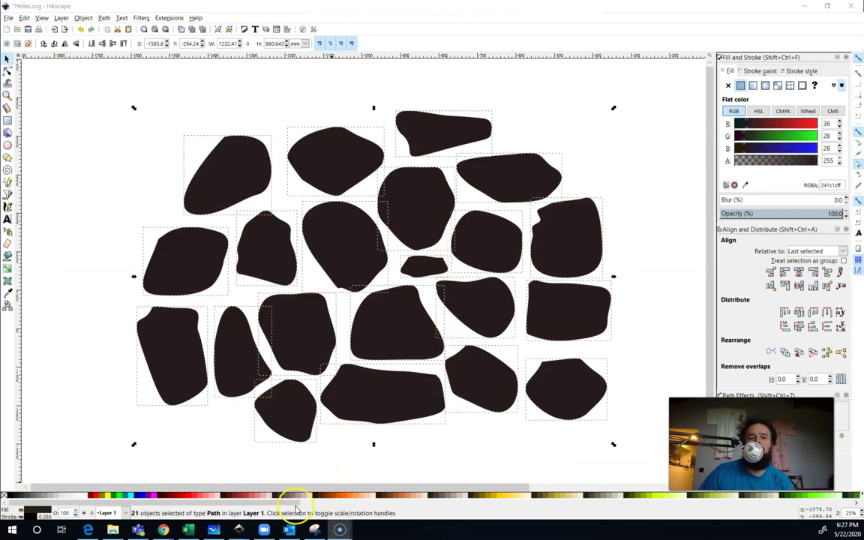
Step: Refill the 21 selected shapes with the dark brown #28170B and clear the selection
click(357, 496)
click(378, 498)
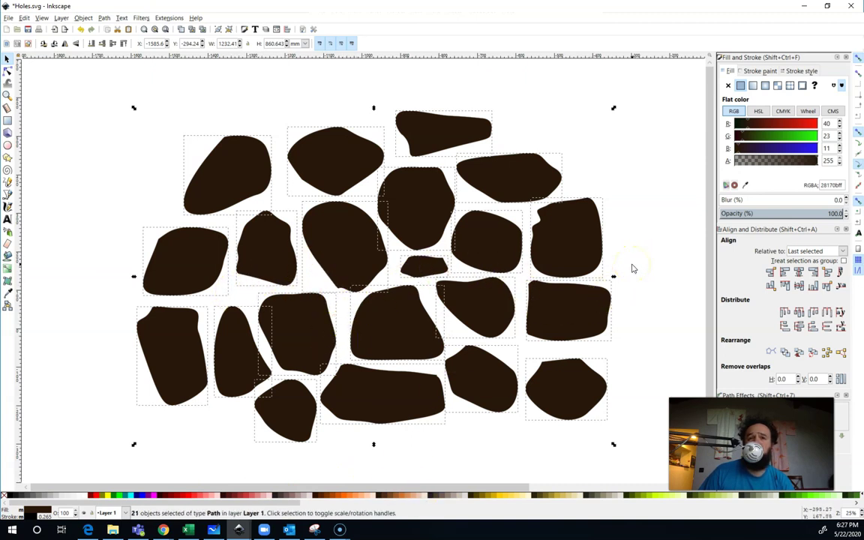
click(71, 165)
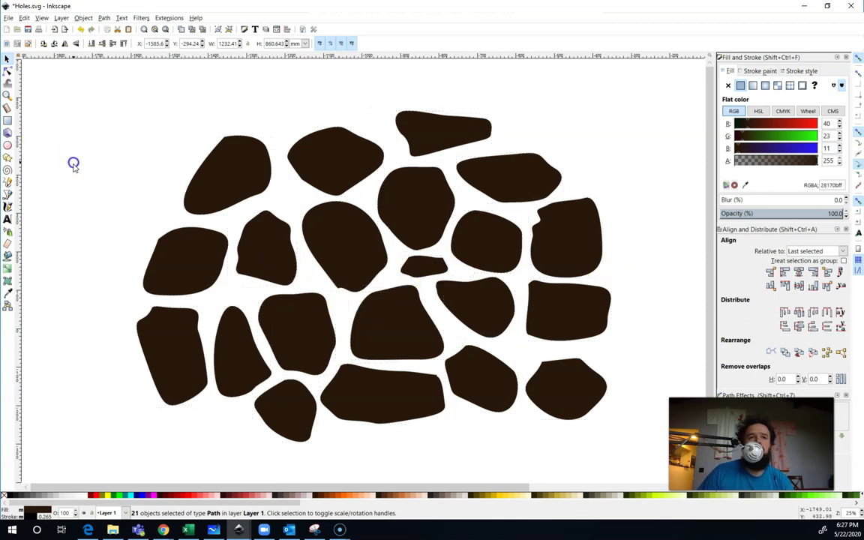
Step: Draw a rectangle about 1590 by 1046 mm covering all the shapes and fill it with yellow #FFFF00
click(8, 120)
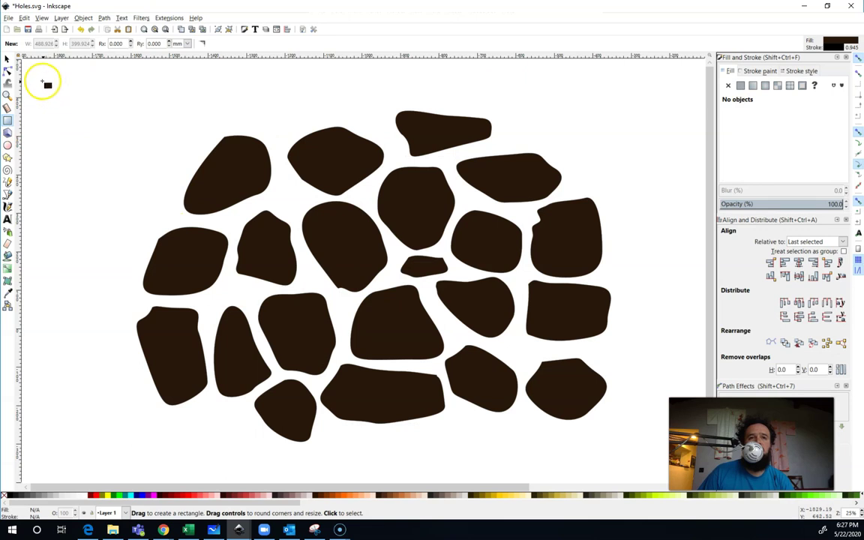
drag(40, 74, 651, 475)
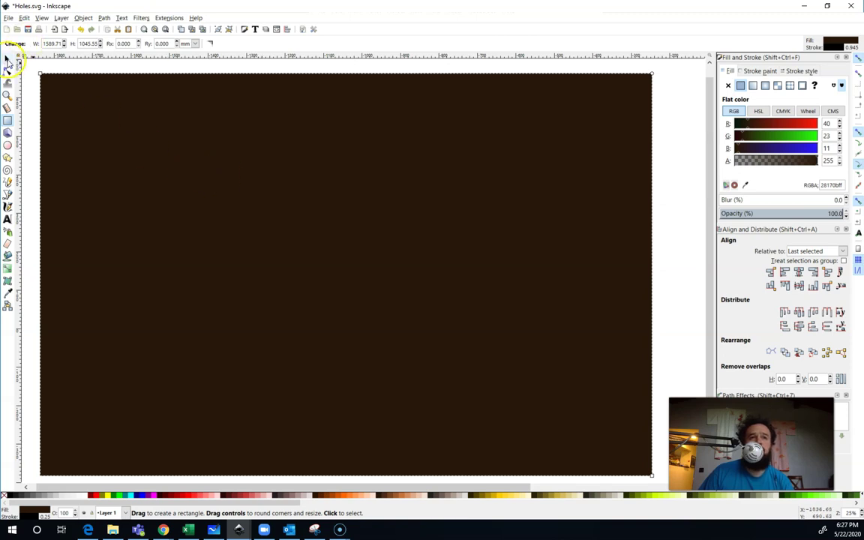
click(7, 59)
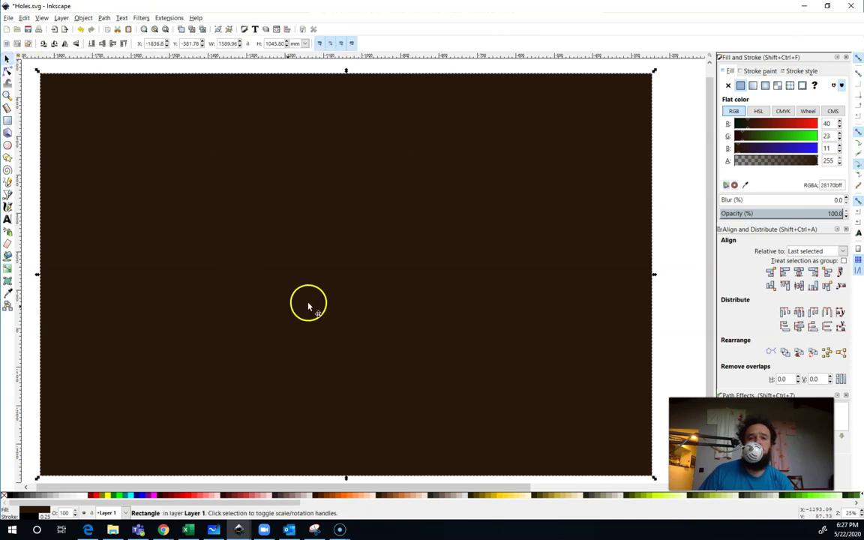
click(110, 497)
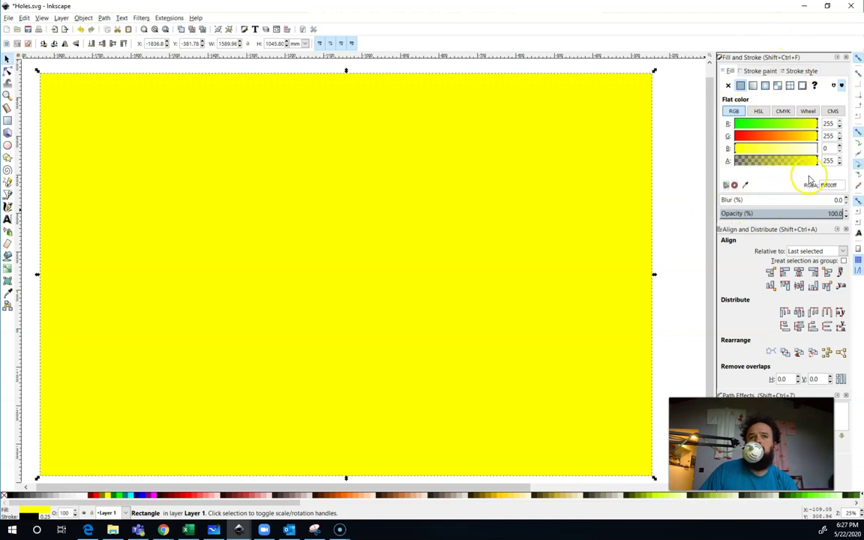
click(87, 17)
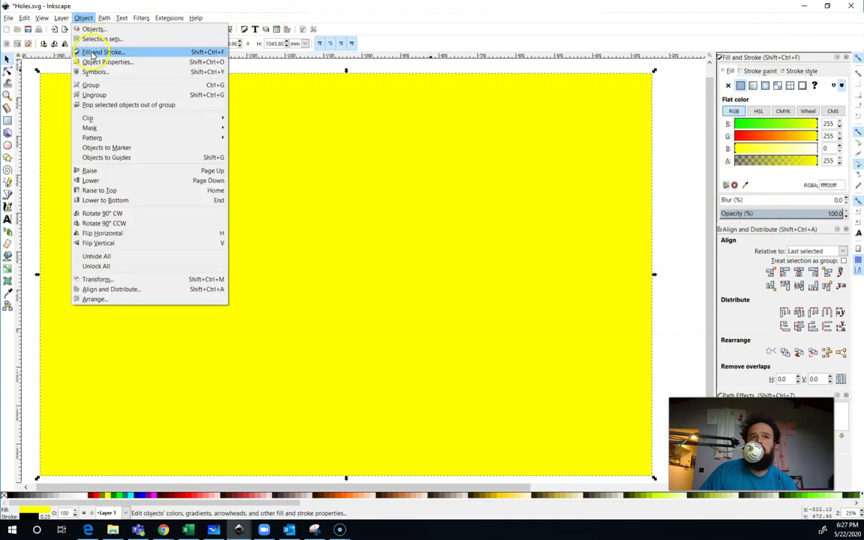
click(84, 17)
click(846, 216)
mouse_move(840, 214)
mouse_down()
mouse_move(814, 214)
mouse_move(846, 214)
mouse_up()
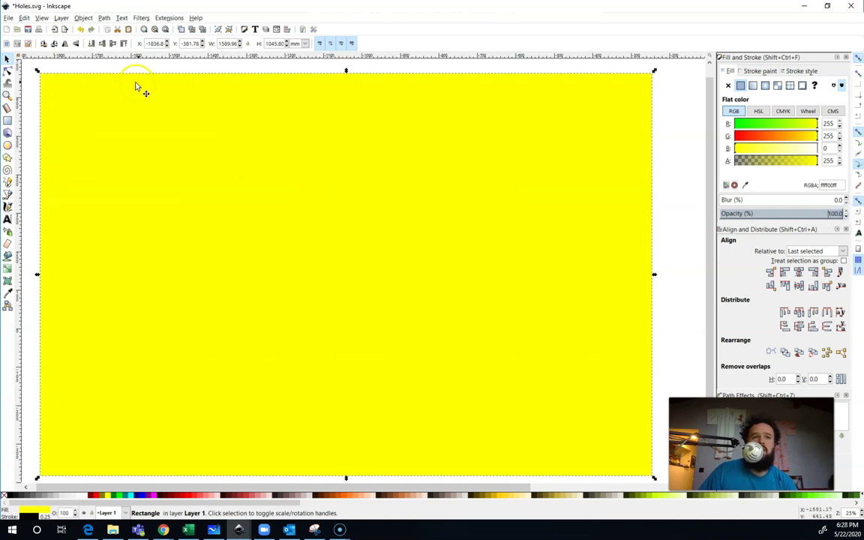
Step: Lower the yellow rectangle to the bottom of the stacking order, behind all the dark brown shapes
click(92, 45)
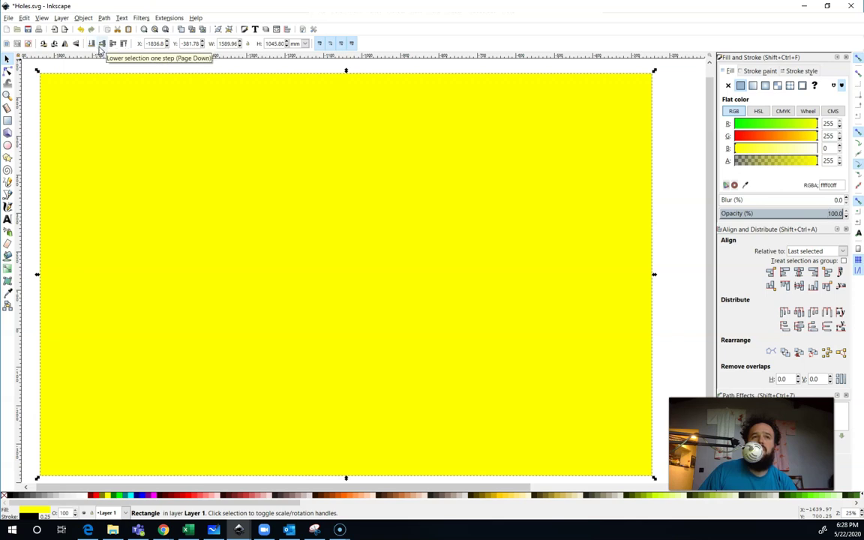
click(113, 45)
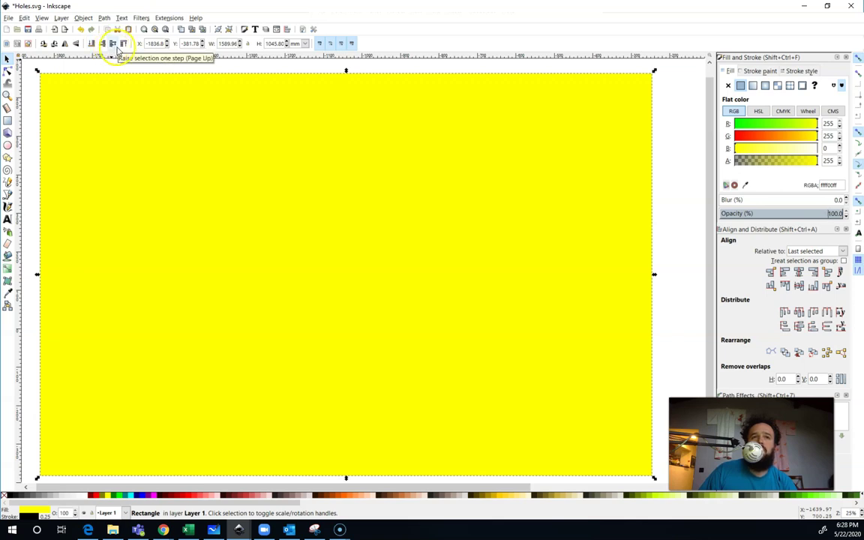
click(102, 45)
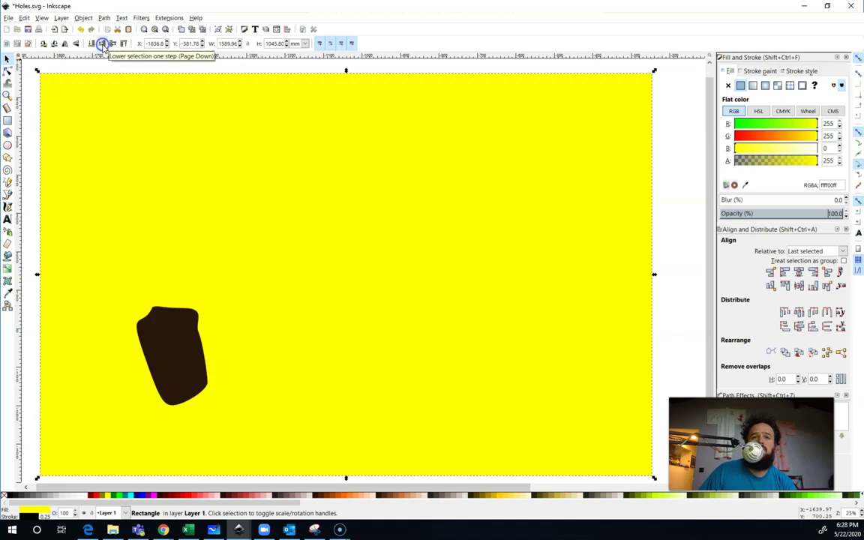
click(102, 45)
click(102, 45)
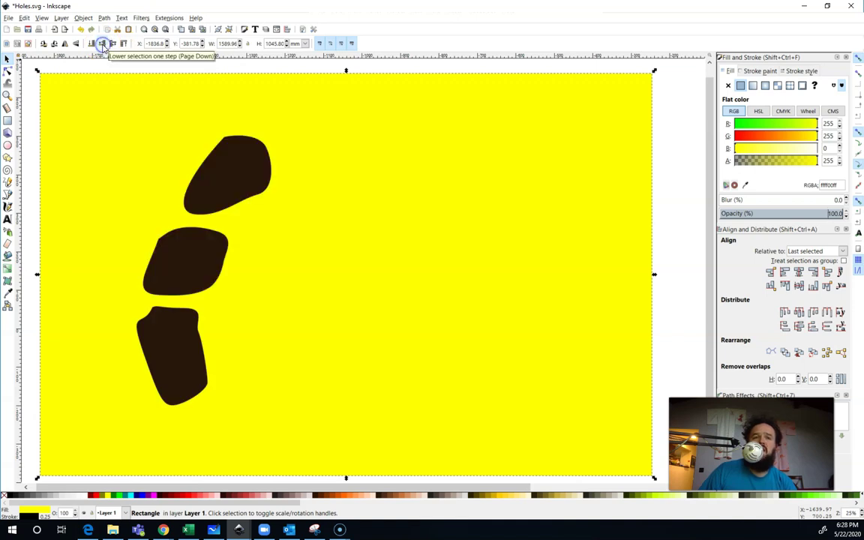
click(102, 45)
click(102, 45)
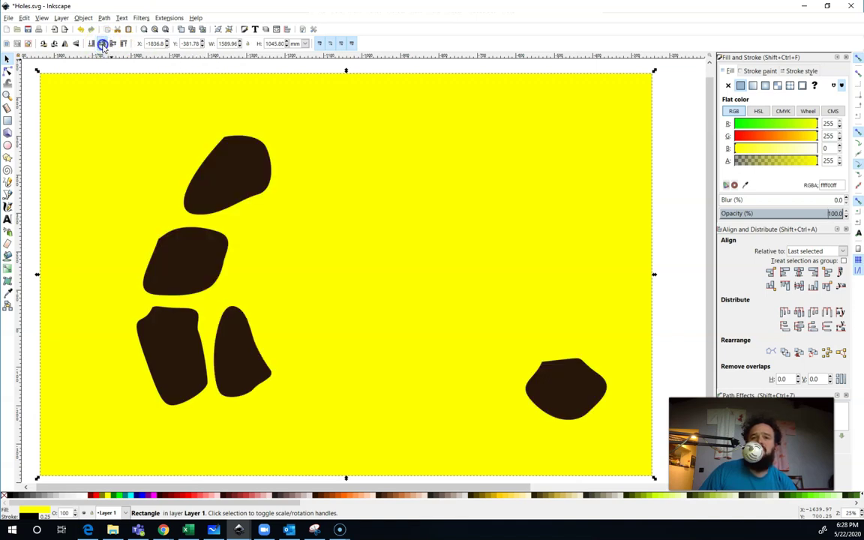
click(102, 45)
click(91, 45)
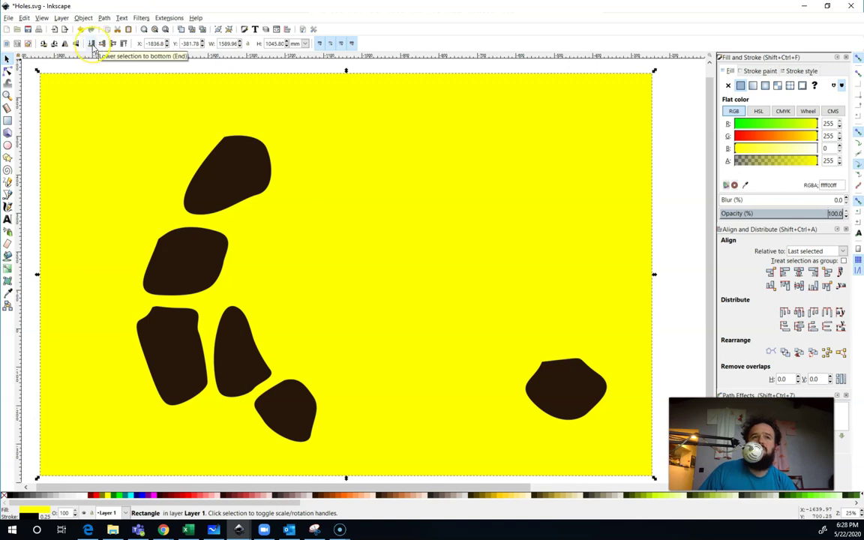
click(92, 44)
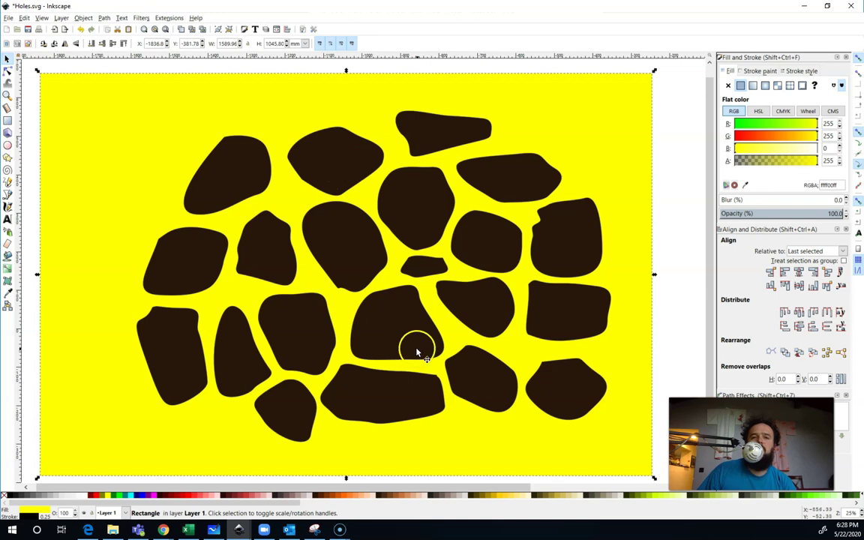
Step: Try to combine the yellow rectangle and all 21 dark shapes into one path with Combine, and undo it
scroll(379, 342, right, 1)
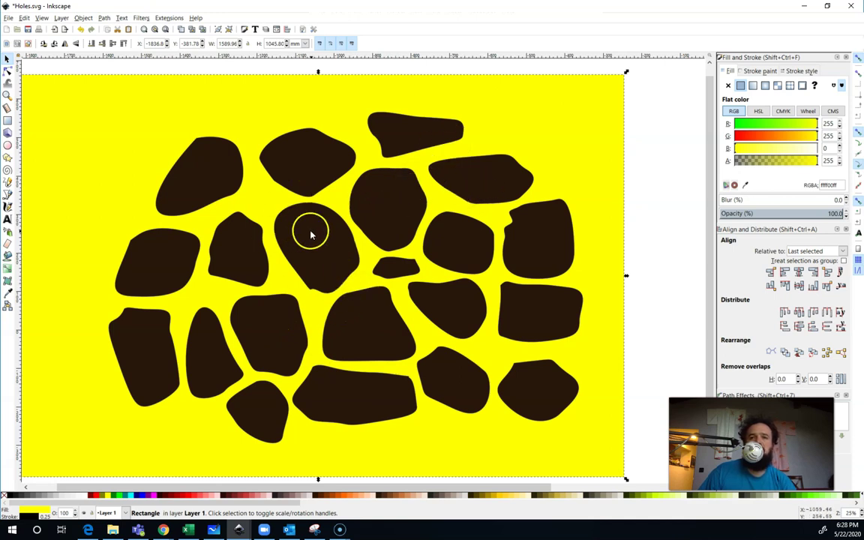
scroll(341, 247, right, 1)
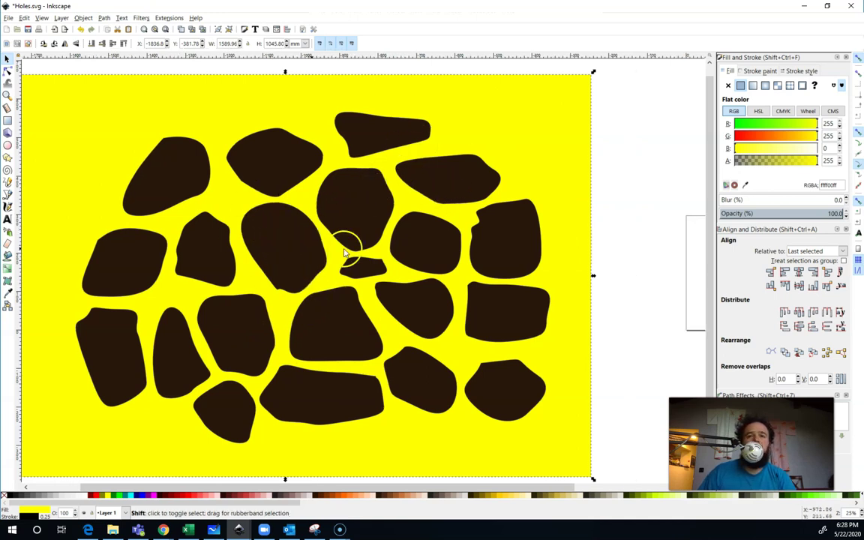
scroll(423, 246, down, 1)
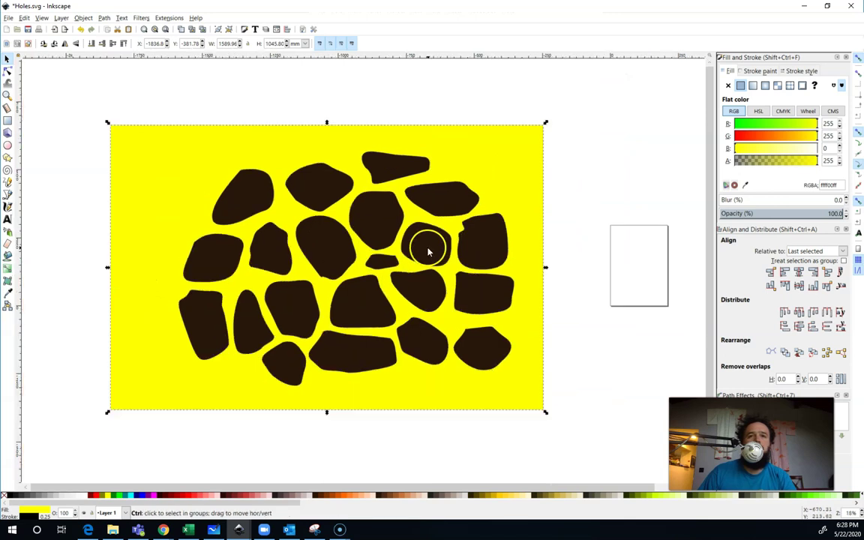
click(85, 125)
drag(86, 105, 565, 430)
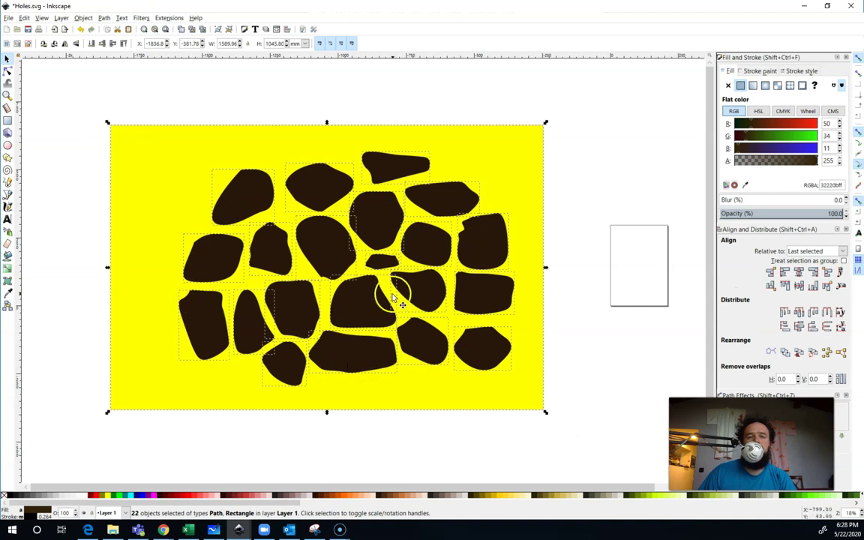
click(104, 20)
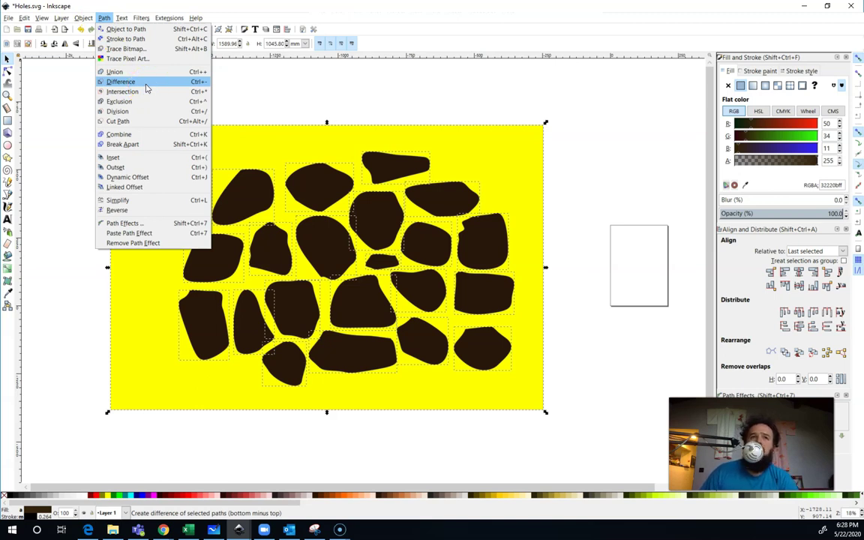
click(143, 102)
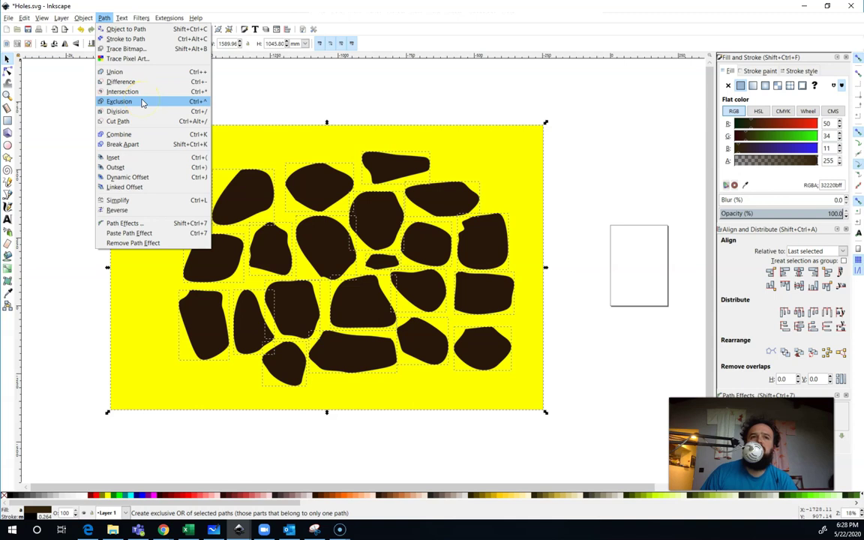
click(143, 135)
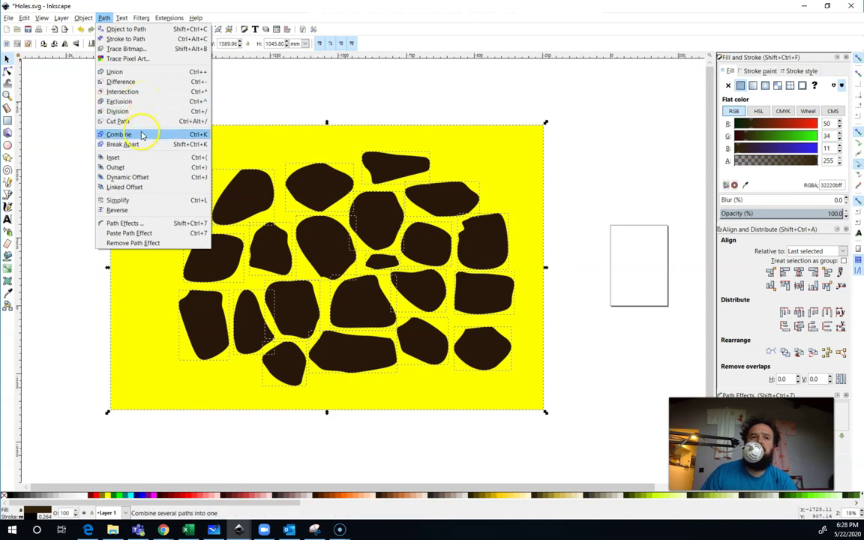
click(142, 134)
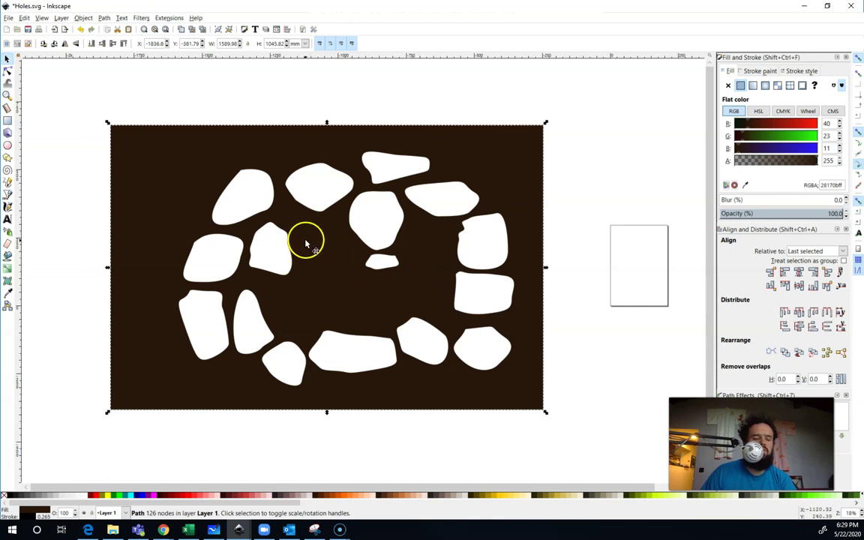
key(ctrl+z)
Step: Select the yellow rectangle and all 21 shapes and apply Exclusion to cut the shapes out as holes
drag(97, 104, 554, 427)
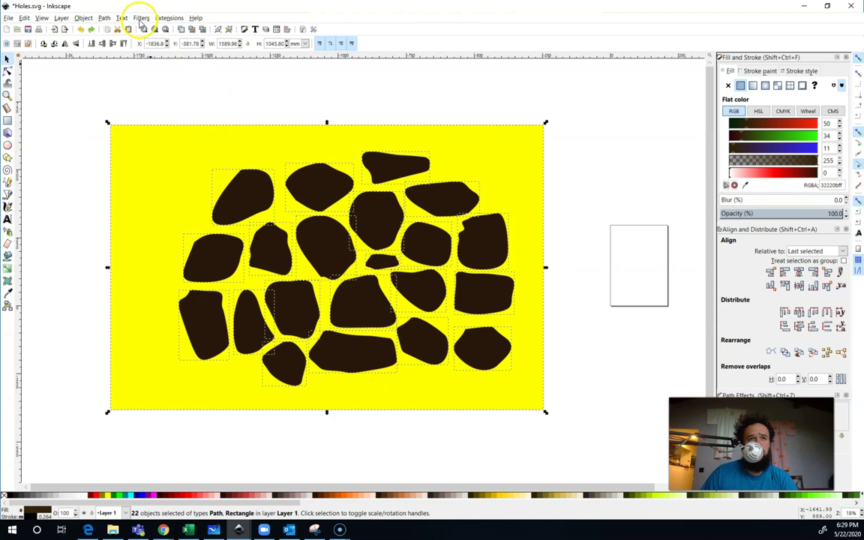
click(103, 18)
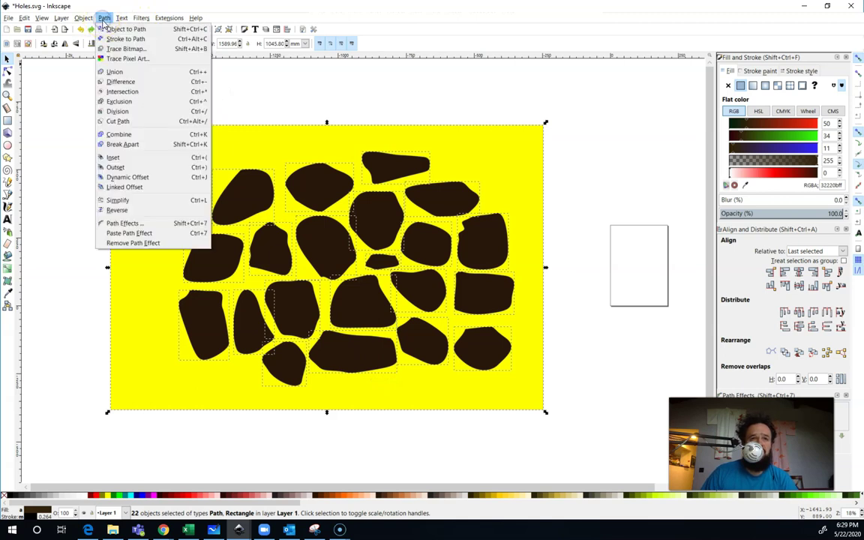
click(119, 102)
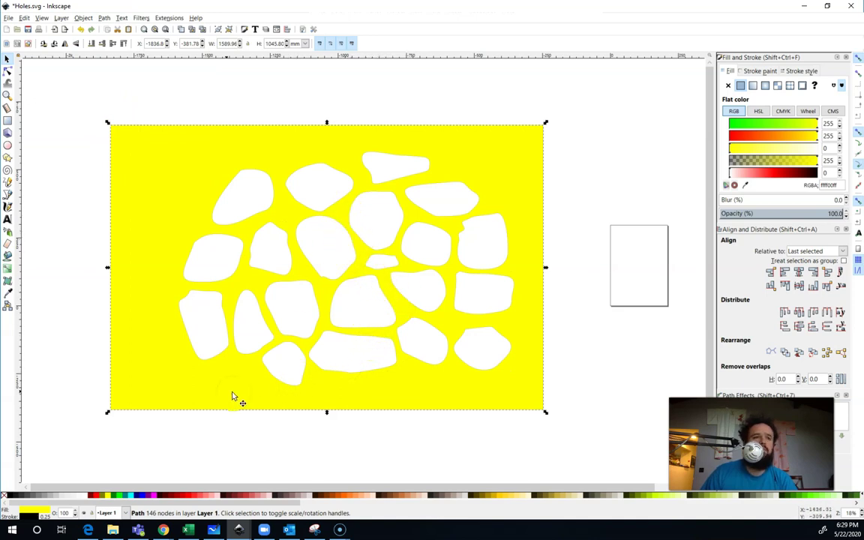
Step: Draw a rectangle about 1268 by 1281 mm over the holes and fill it with the very dark green #17280B
click(8, 120)
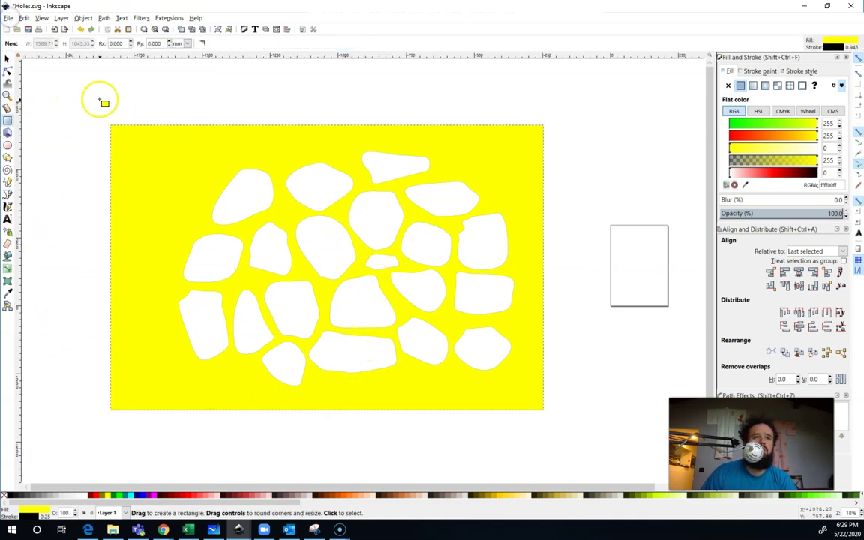
drag(177, 92, 521, 440)
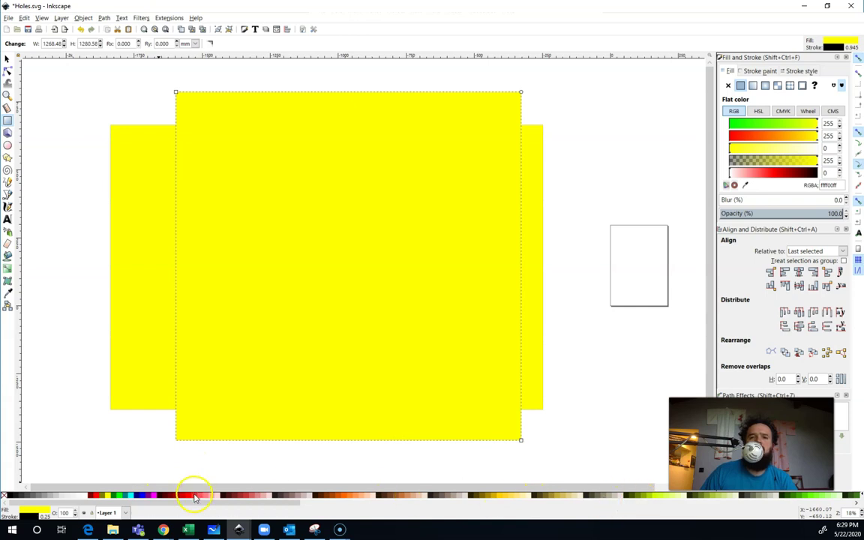
drag(211, 504, 335, 502)
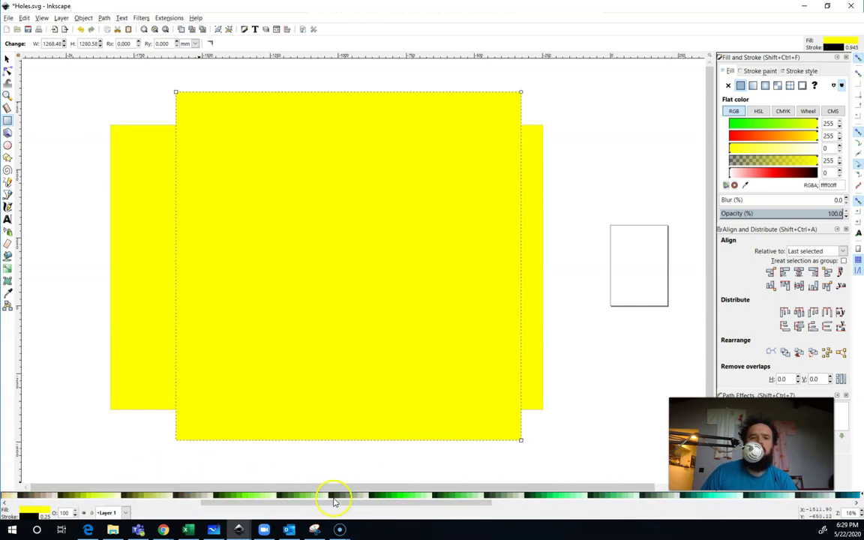
click(280, 497)
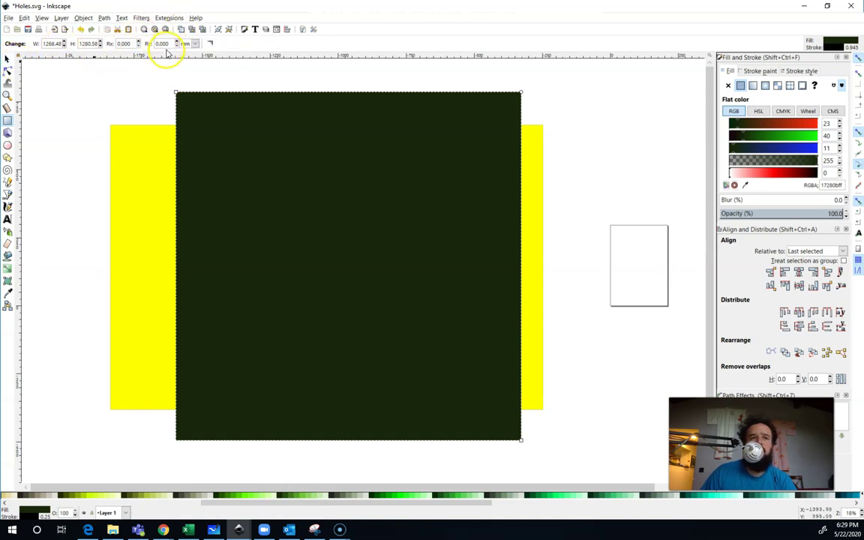
Step: Lower the dark green rectangle to the bottom, behind the yellow sheet with holes
click(7, 60)
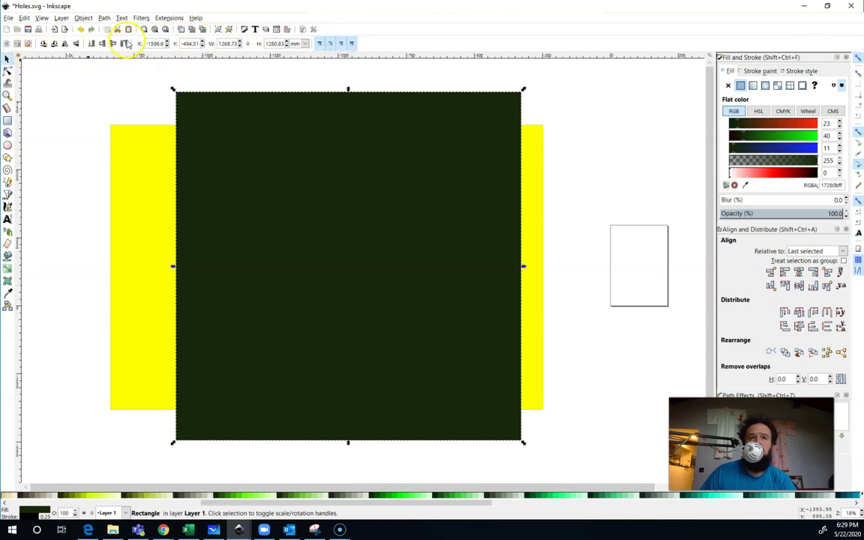
click(90, 44)
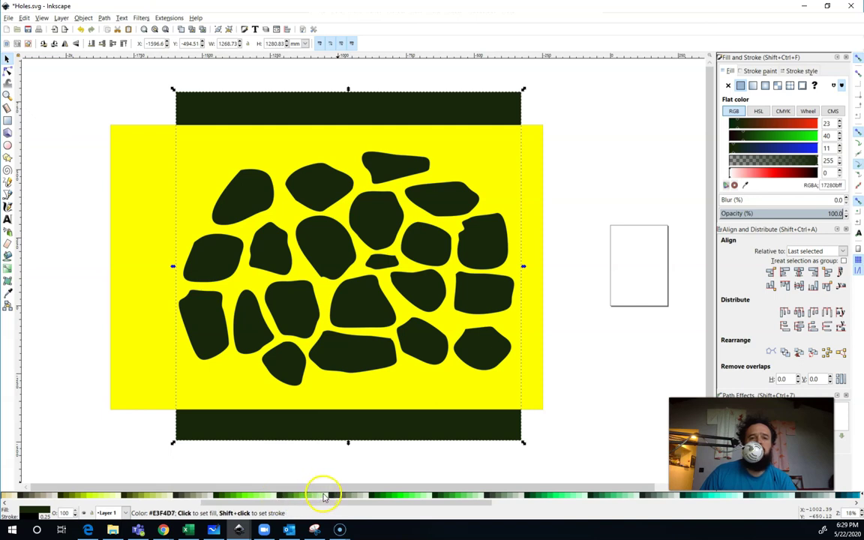
Step: Select the yellow sheet with holes and fill it with the medium dark green #2D5016
click(285, 497)
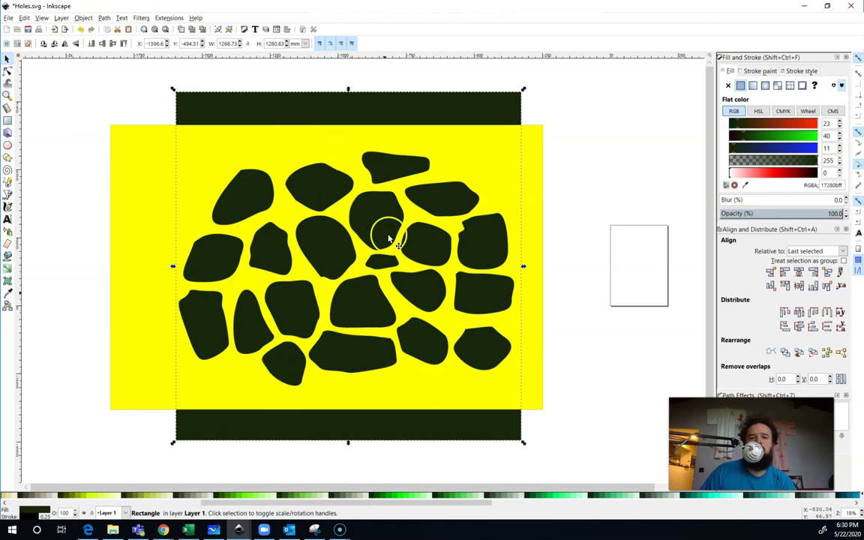
click(361, 265)
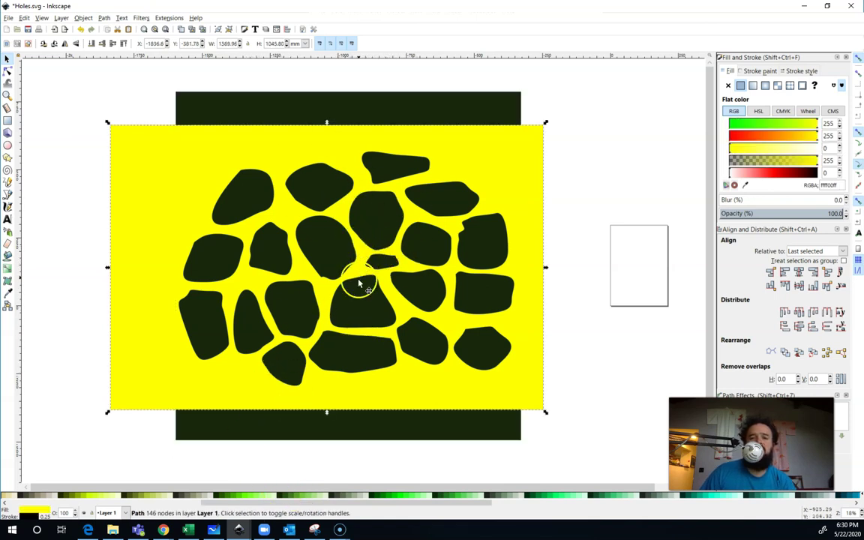
click(284, 497)
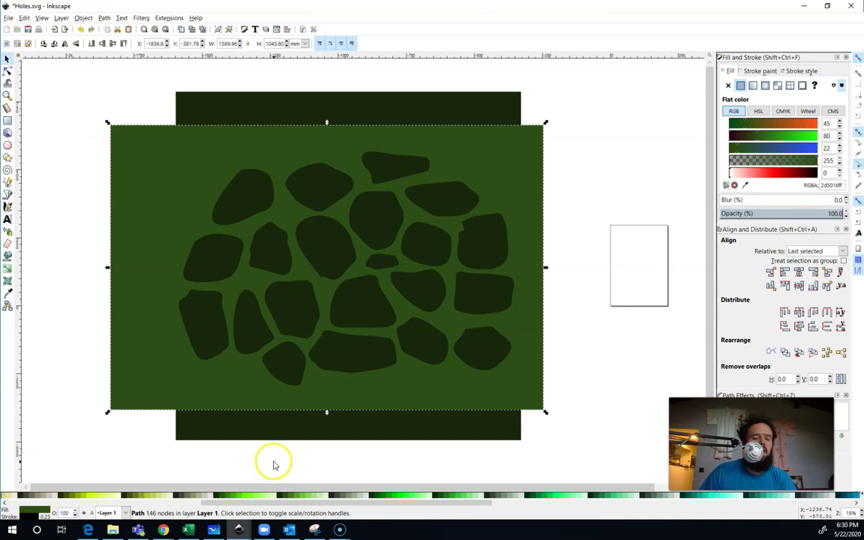
Step: Duplicate the medium dark green sheet with holes, offset the copy slightly down and to the left, and fill it with green #447821
right_click(216, 378)
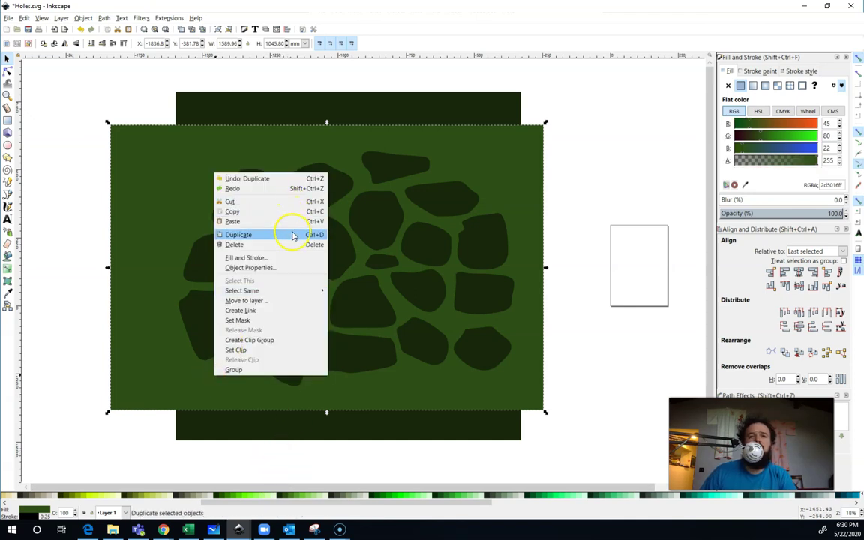
click(613, 233)
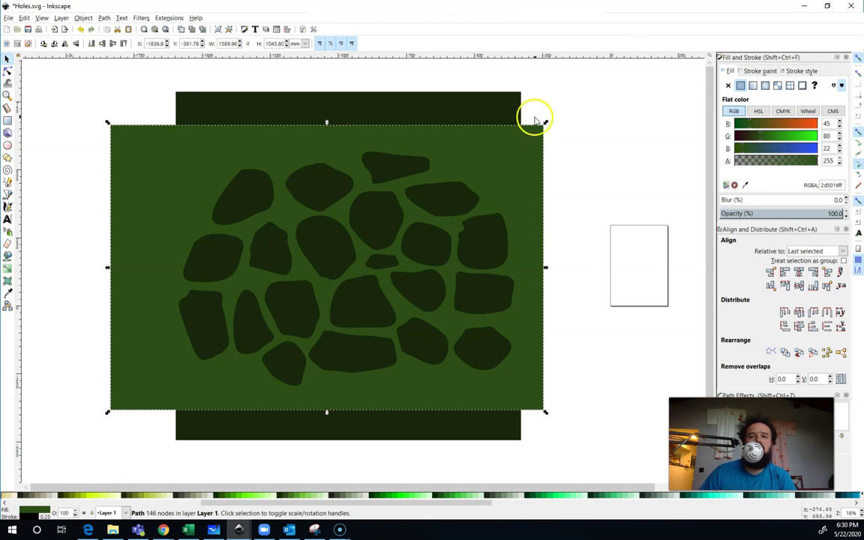
drag(520, 180, 503, 204)
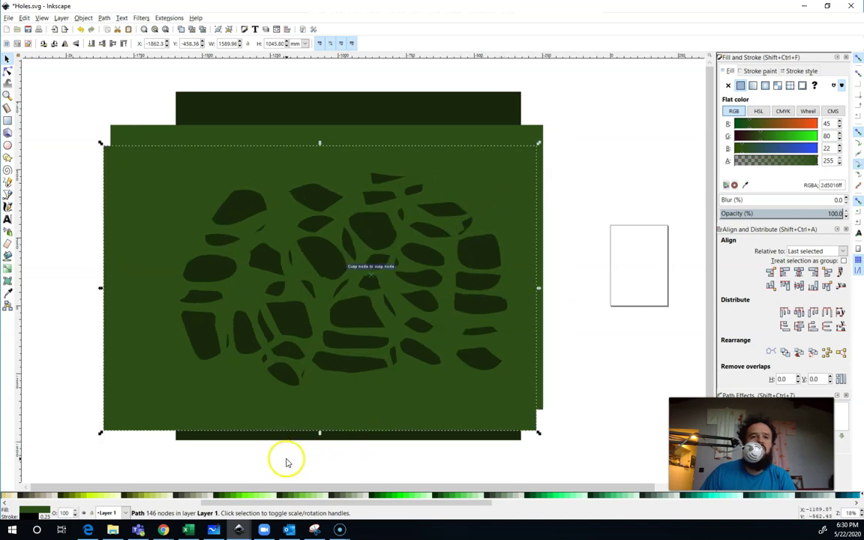
click(292, 498)
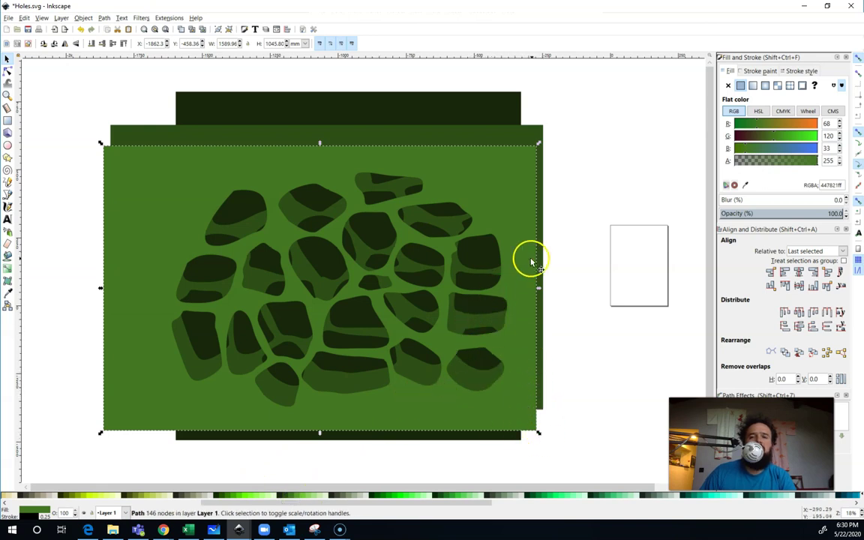
Step: Resize the #447821 sheet to about 1557 by 1132 mm, then rotate it clockwise and reposition it over the darker layers
drag(540, 143, 527, 118)
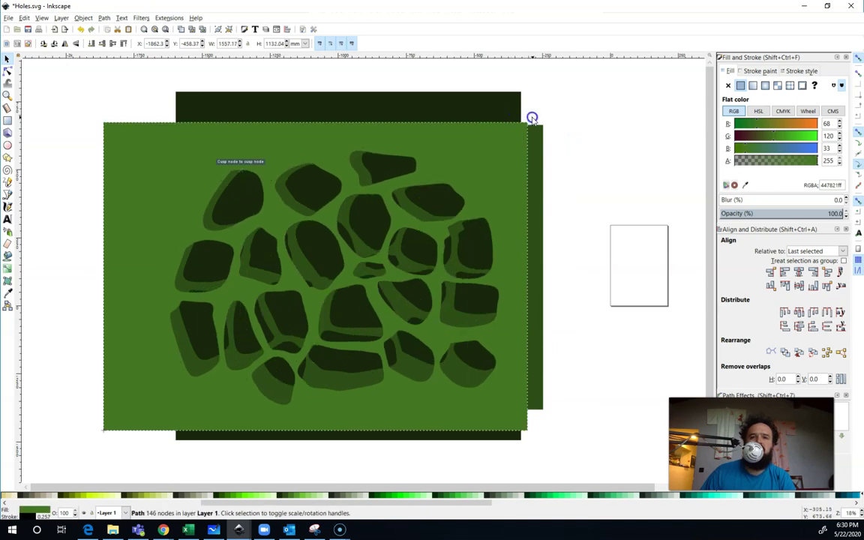
click(510, 165)
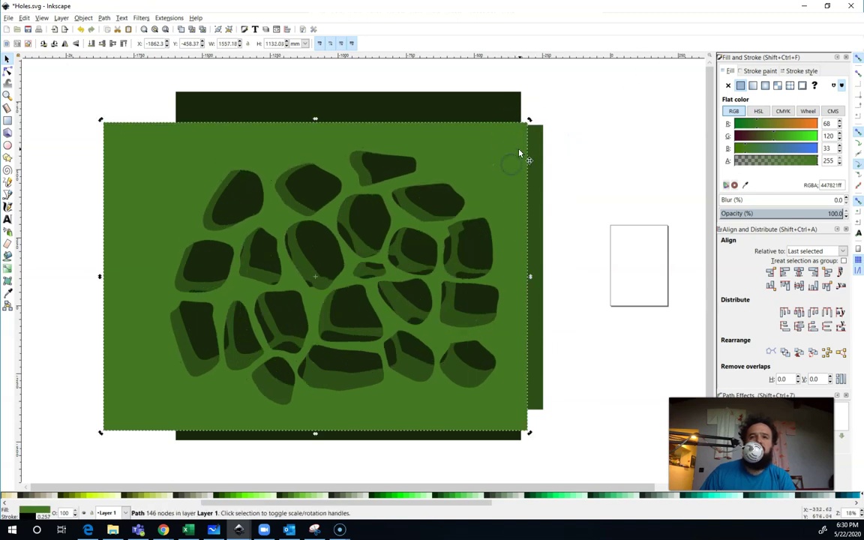
drag(528, 120, 558, 216)
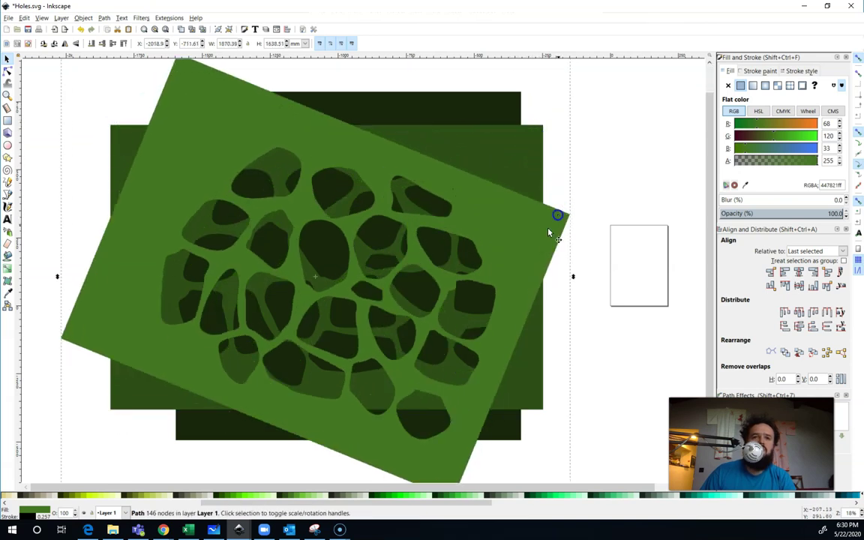
drag(468, 282, 505, 244)
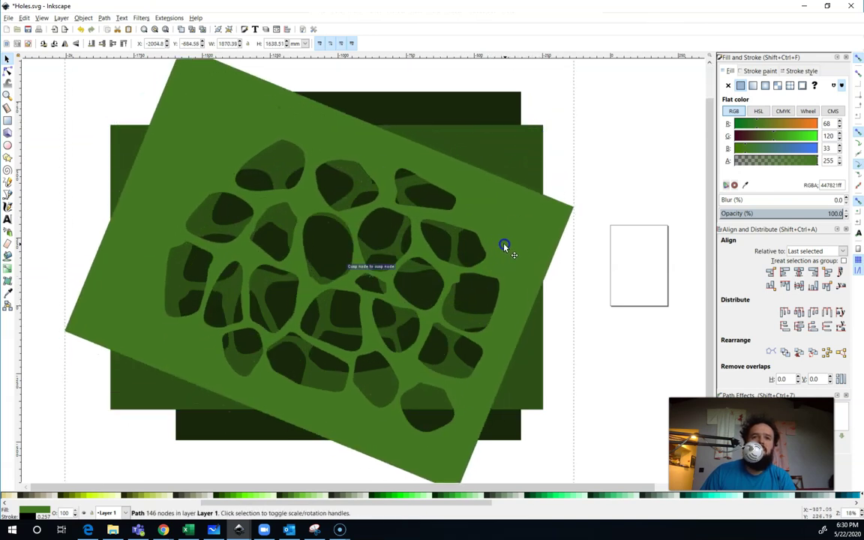
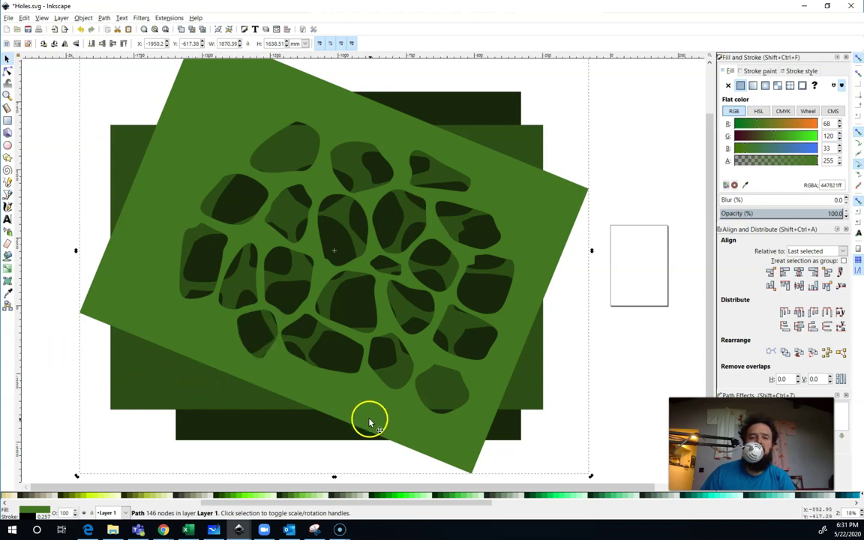
Step: Duplicate the rotated green sheet, offset the copy slightly up and to the right, and fill it with pale green #C6E9AF
key(ctrl)
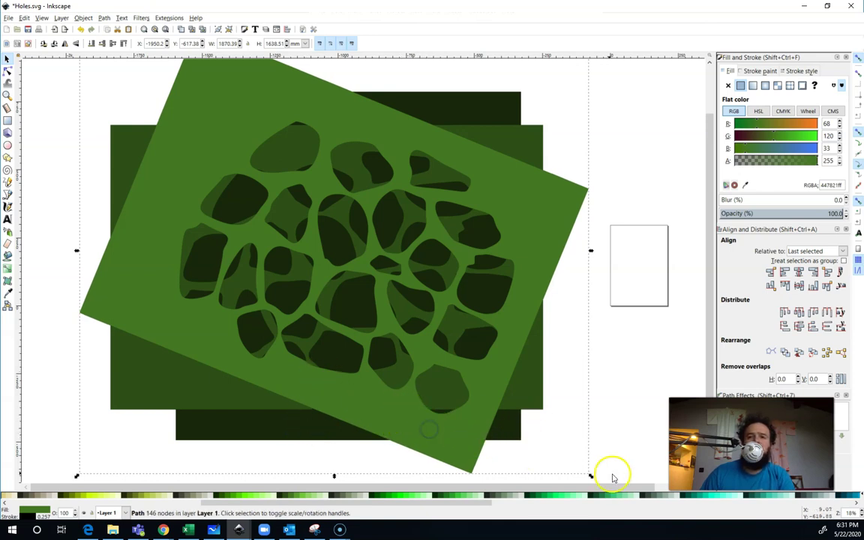
drag(450, 443, 470, 419)
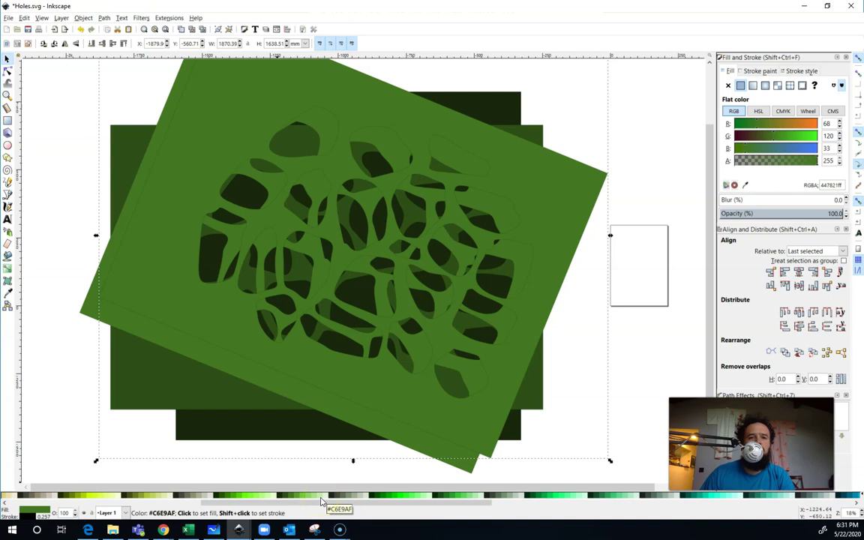
click(321, 497)
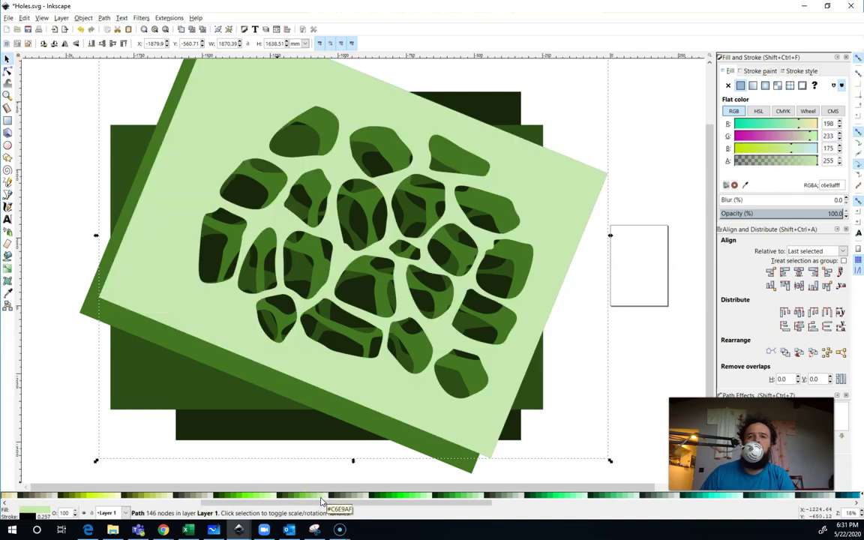
Step: Enlarge the pale green sheet to about 3878 by 3169 mm and shift it slightly to the right over the stack
key(ctrl)
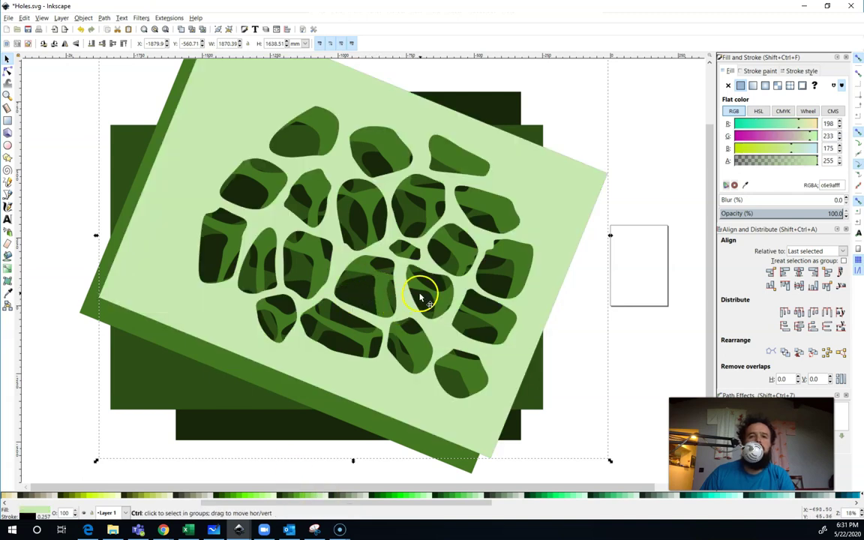
scroll(395, 228, down, 2)
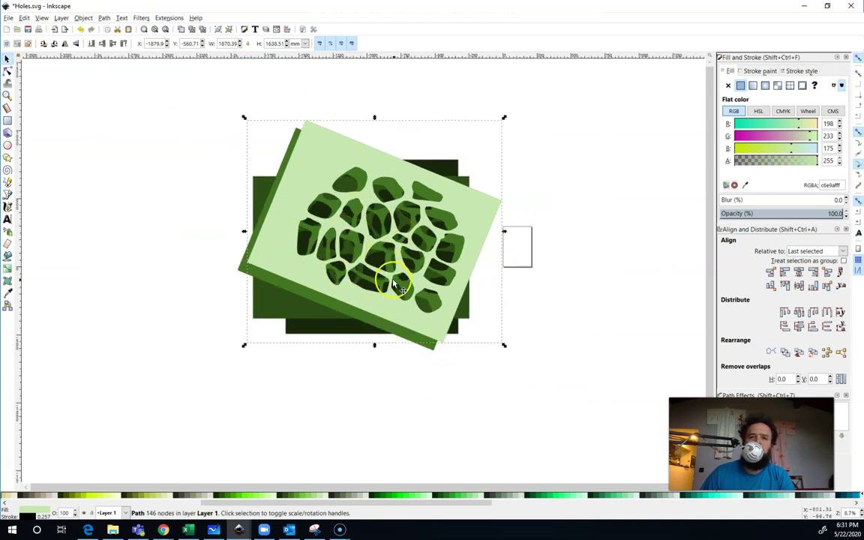
drag(504, 347, 649, 453)
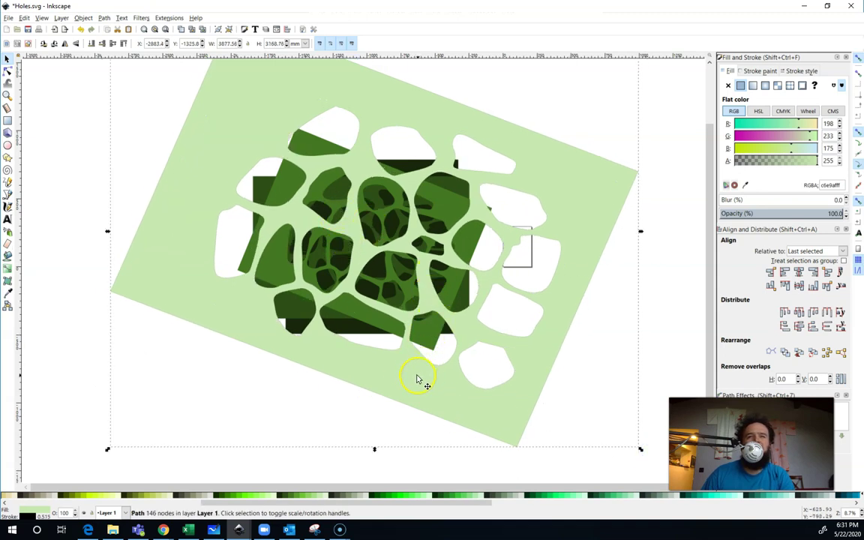
drag(418, 376, 427, 375)
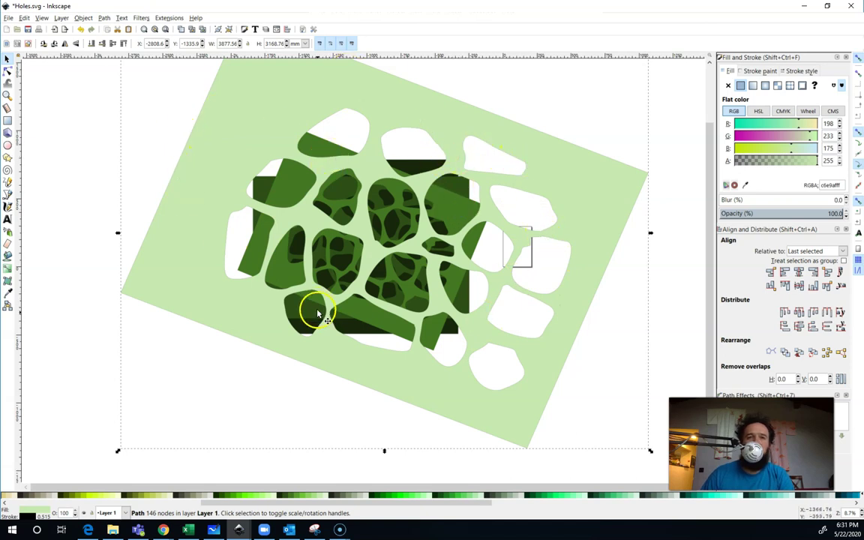
Step: Break apart the pale green sheet into its outer shape and separate hole shapes
click(85, 158)
click(213, 187)
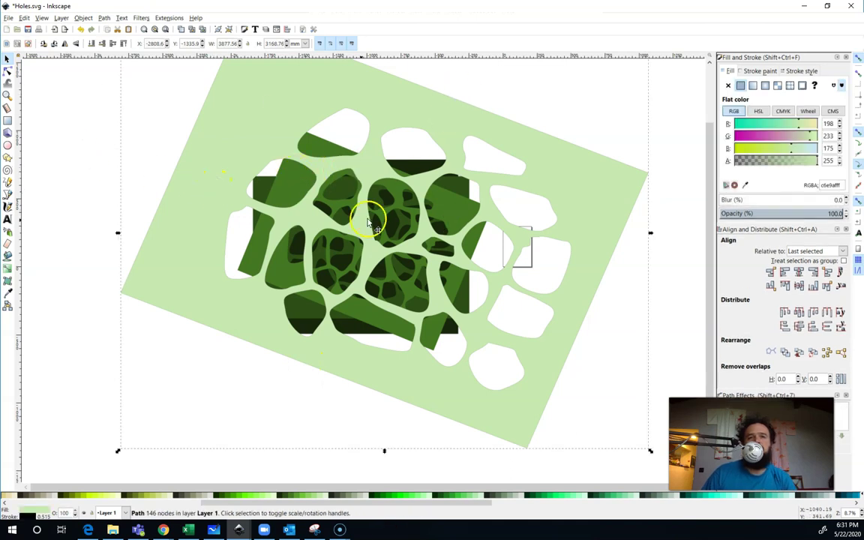
click(105, 17)
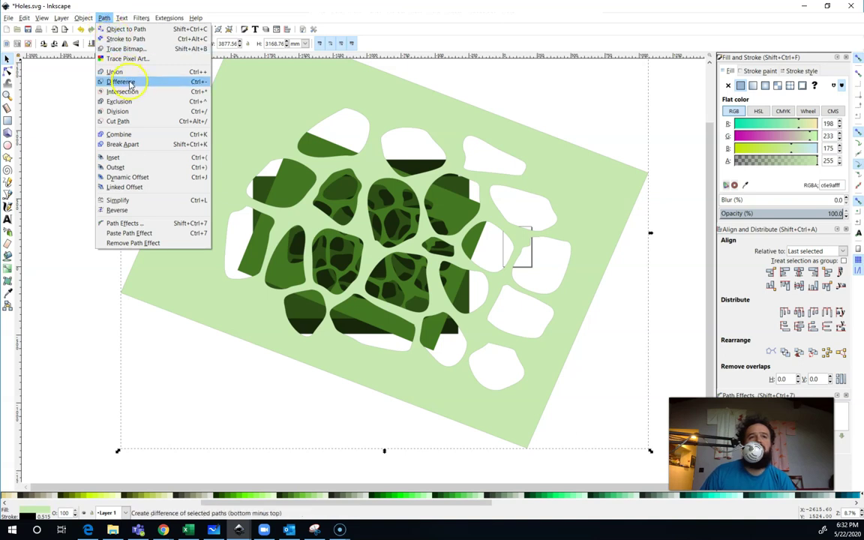
click(142, 144)
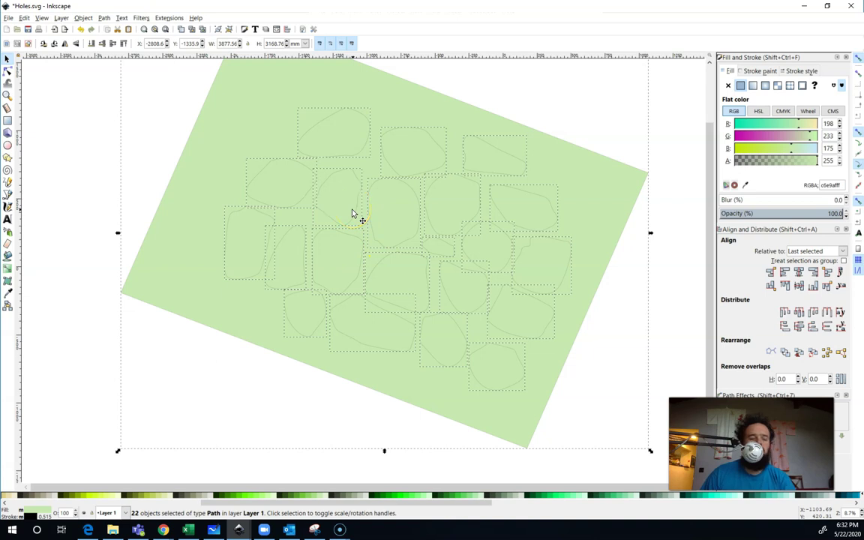
Step: Deselect the pale green background and the three hole shapes around the upper-left center, and delete the other 18 shapes
key(shift)
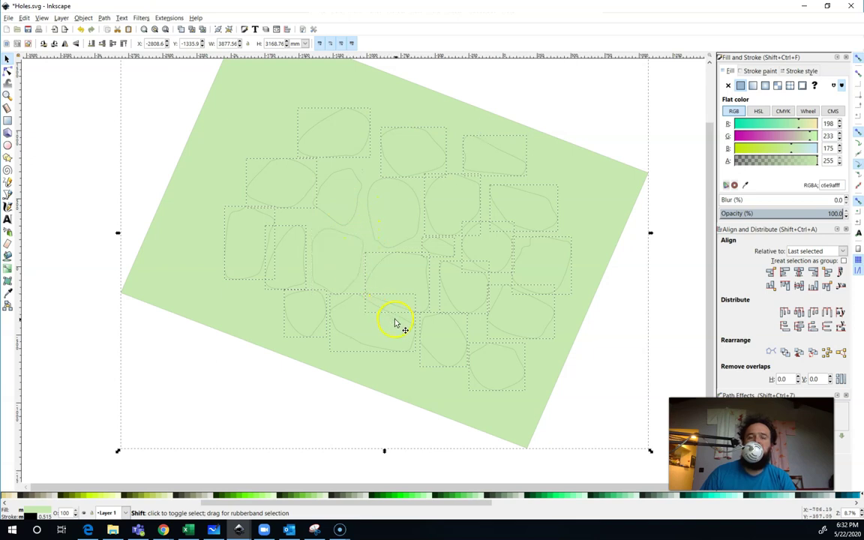
shift+click(137, 294)
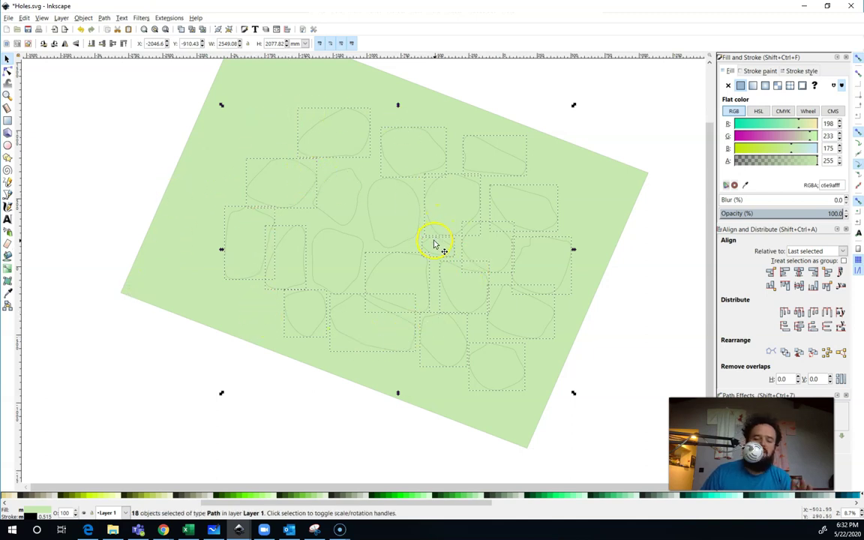
key(Delete)
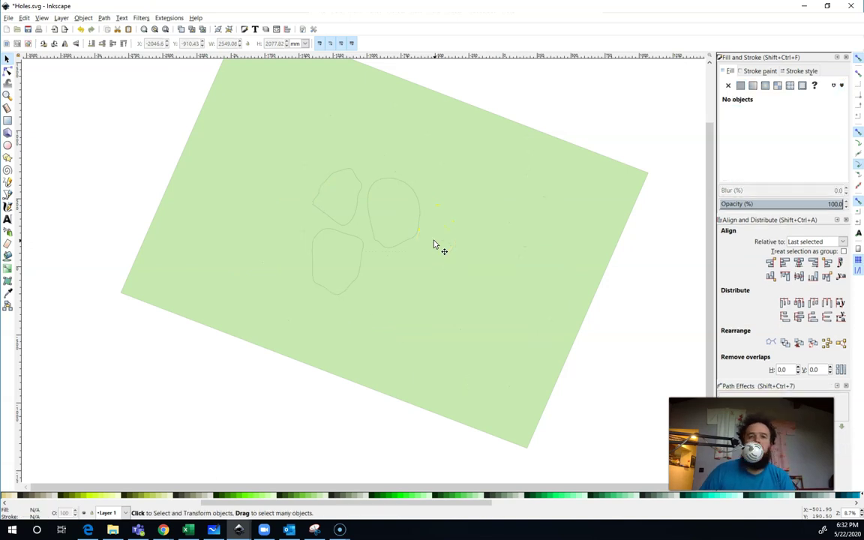
Step: Combine the three remaining shapes with the pale green sheet to make holes, and reposition the sheet over the darker layers
key(shift)
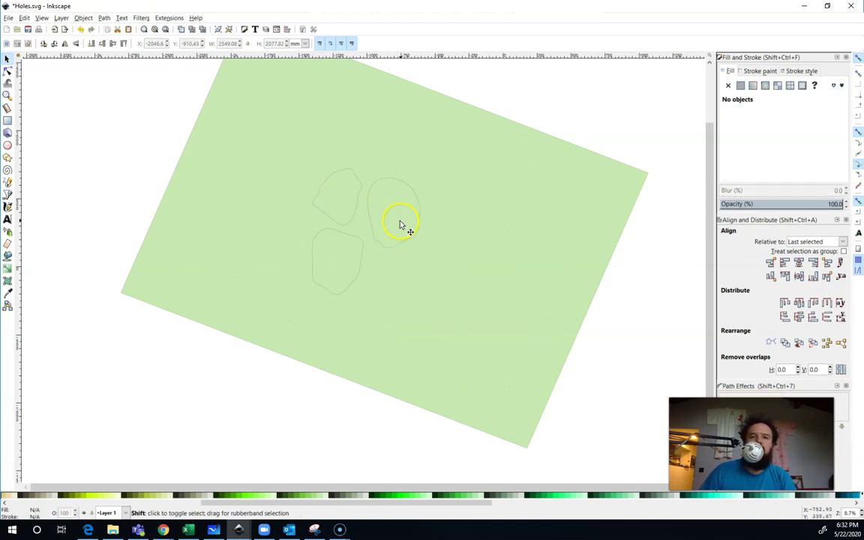
shift+click(399, 219)
shift+click(340, 199)
shift+click(340, 268)
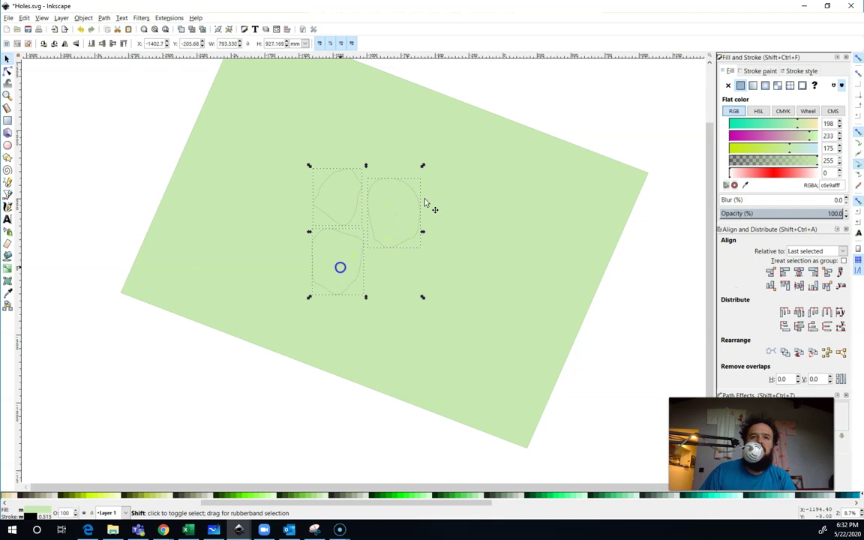
shift+click(235, 275)
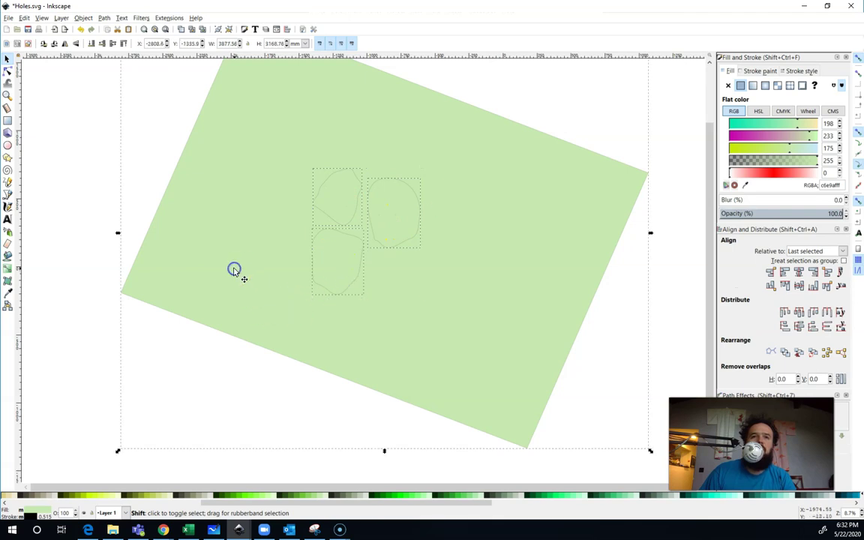
click(105, 18)
click(119, 134)
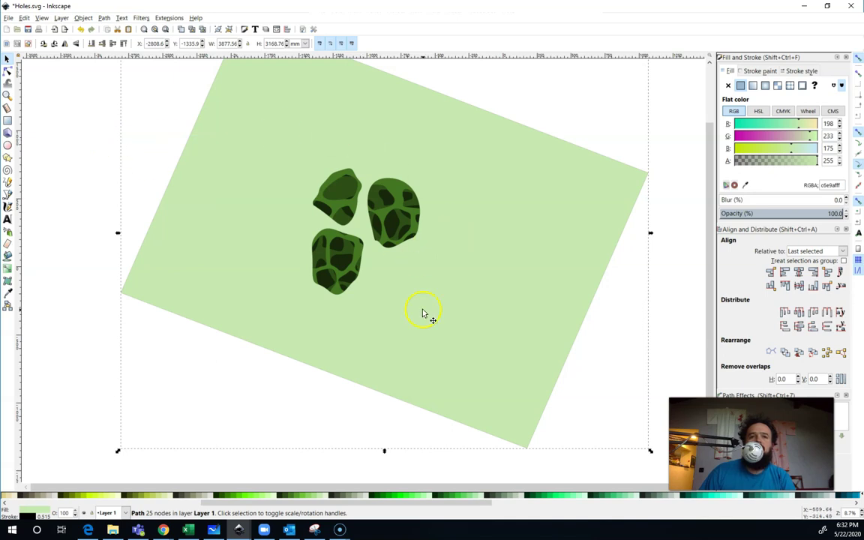
drag(388, 279, 391, 286)
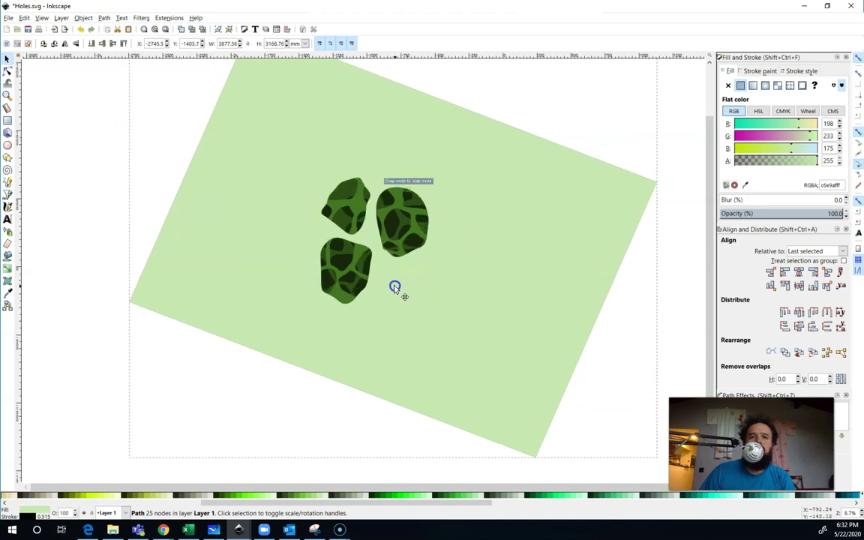
ctrl+scroll(359, 248, up, 2)
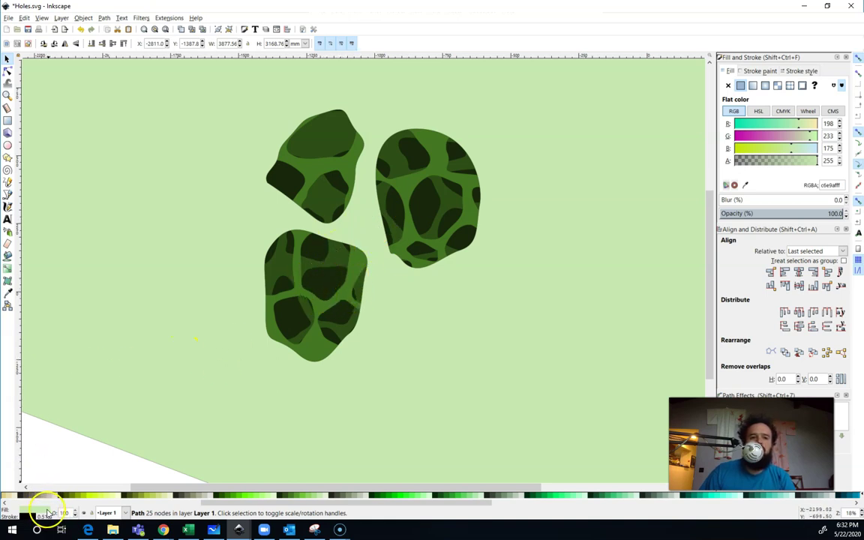
Step: Duplicate the #447821 sheet beneath the pale green one and offset the copy slightly down and to the right
click(348, 292)
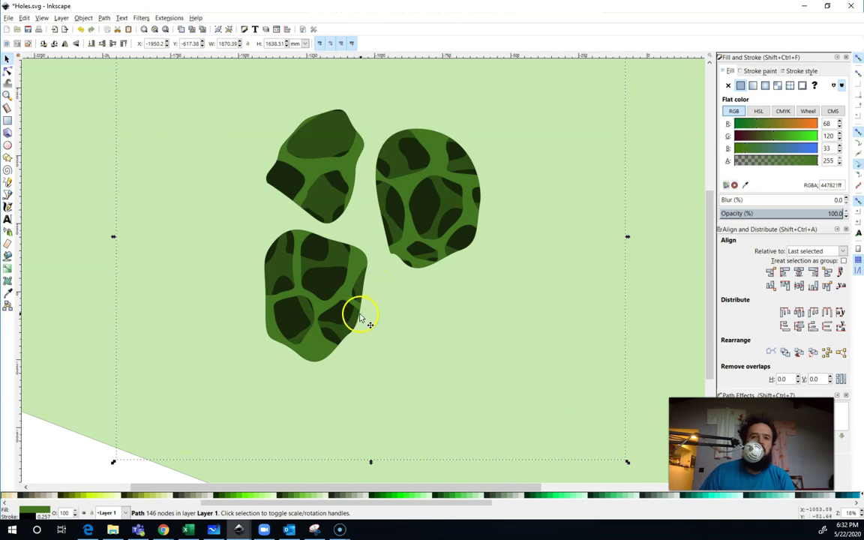
key(ctrl)
key(ctrl+z)
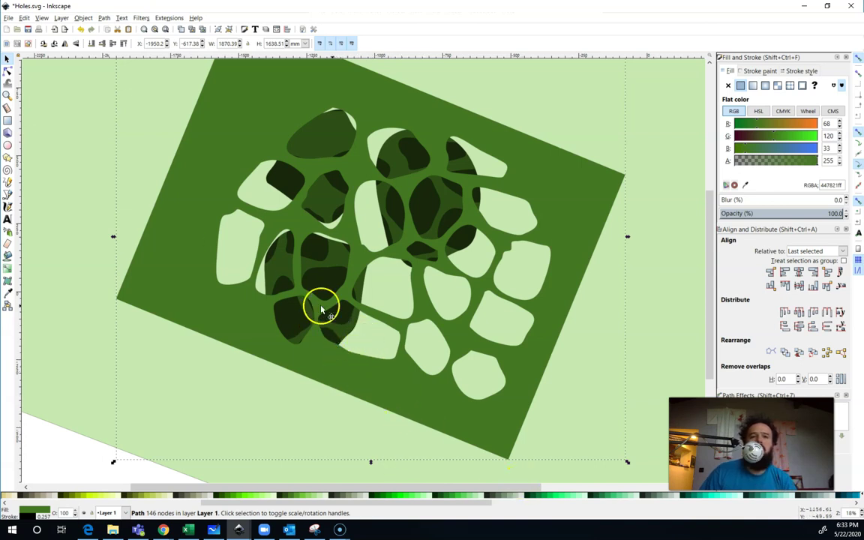
drag(355, 382, 365, 386)
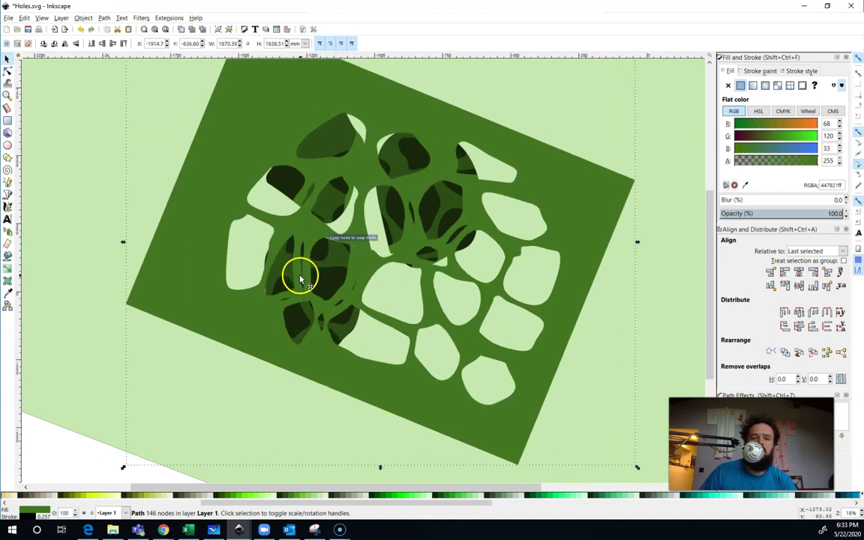
Step: Fill the duplicated sheet with brighter green #5AA02C and move it up and to the left across the three holes
click(299, 499)
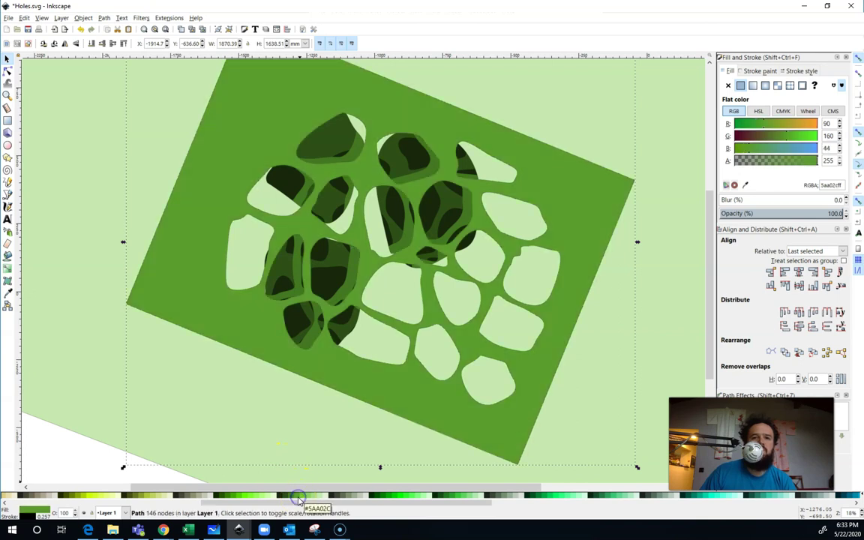
key(ctrl+z)
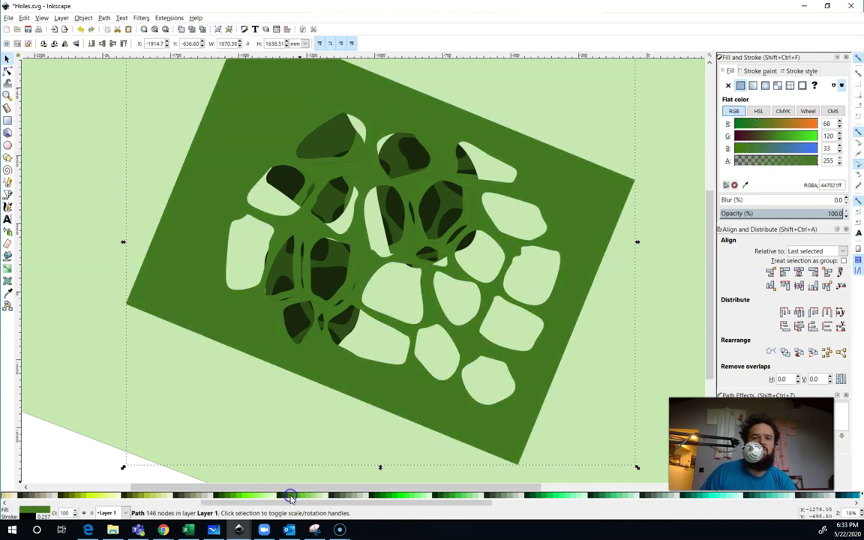
click(298, 498)
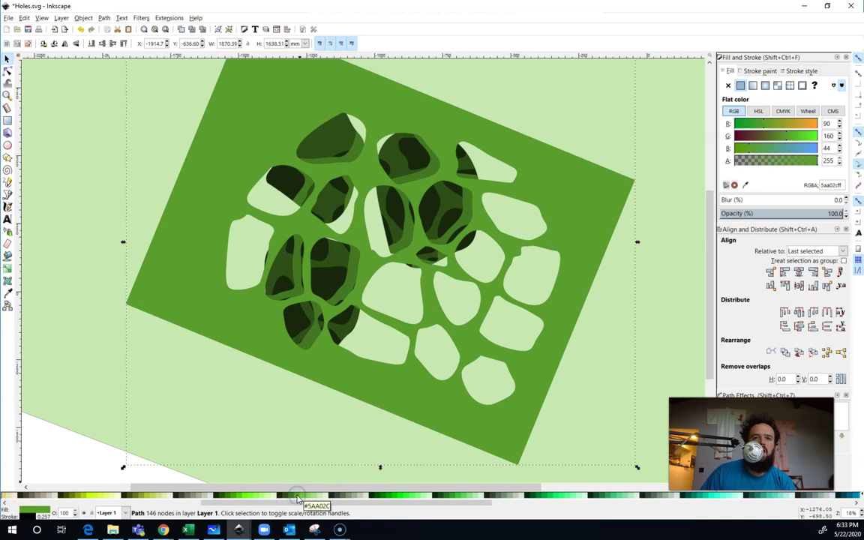
drag(379, 397, 332, 363)
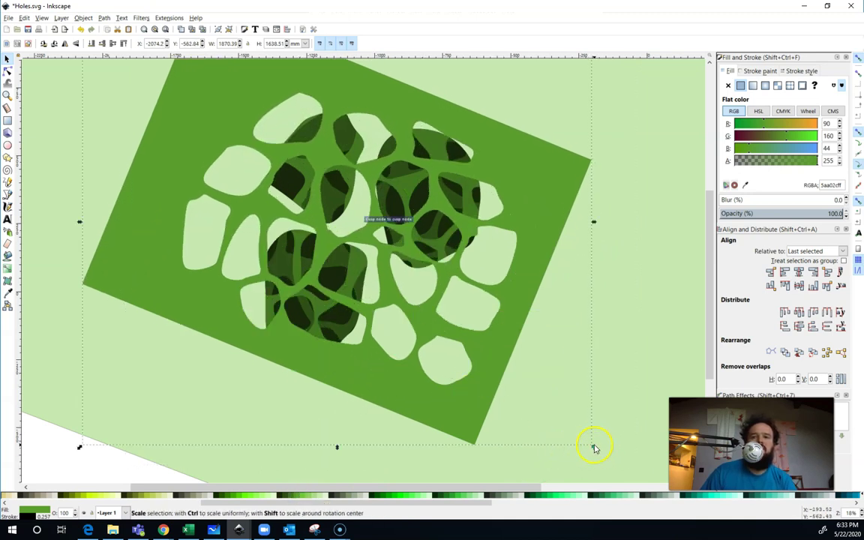
Step: Resize and rotate the #5AA02C sheet, shift it left and up, and lower it beneath the pale green sheet
drag(592, 448, 616, 347)
click(450, 420)
click(477, 357)
drag(477, 357, 441, 378)
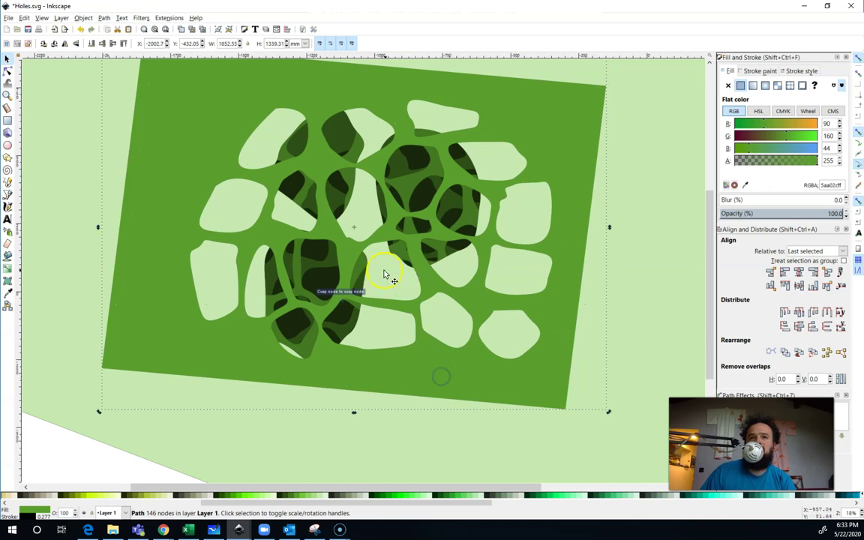
click(104, 48)
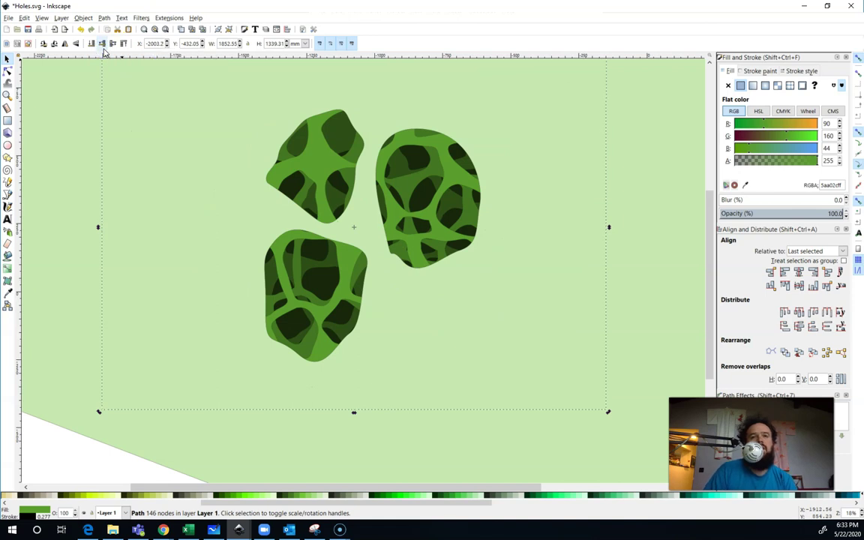
Step: Nudge the #5AA02C sheet left and slightly up beneath the three large holes
click(332, 330)
drag(332, 330, 345, 262)
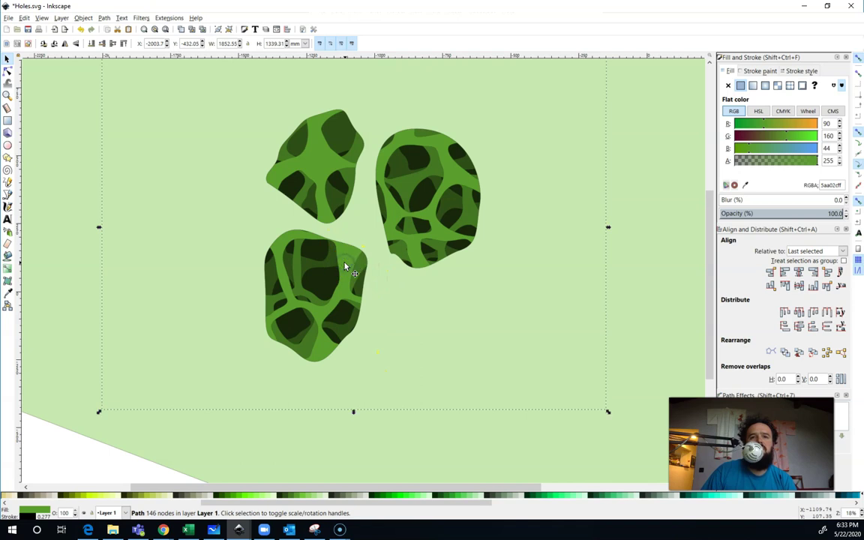
key(Left)
key(Left)
key(Left)
key(Left)
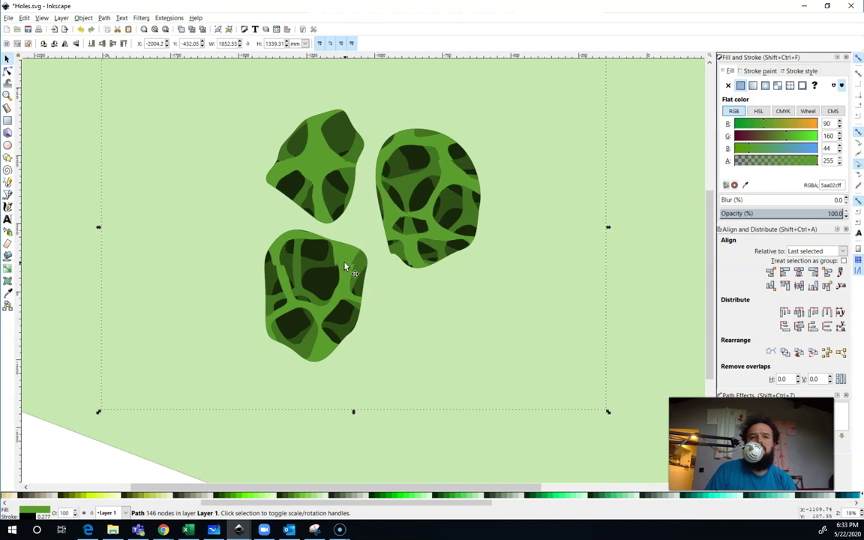
key(Up)
key(Up)
key(Up)
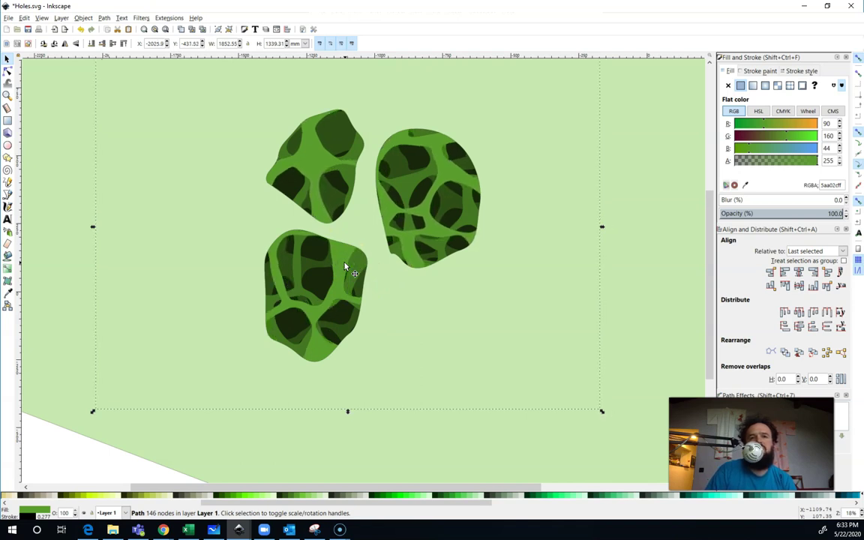
key(Up)
key(Up)
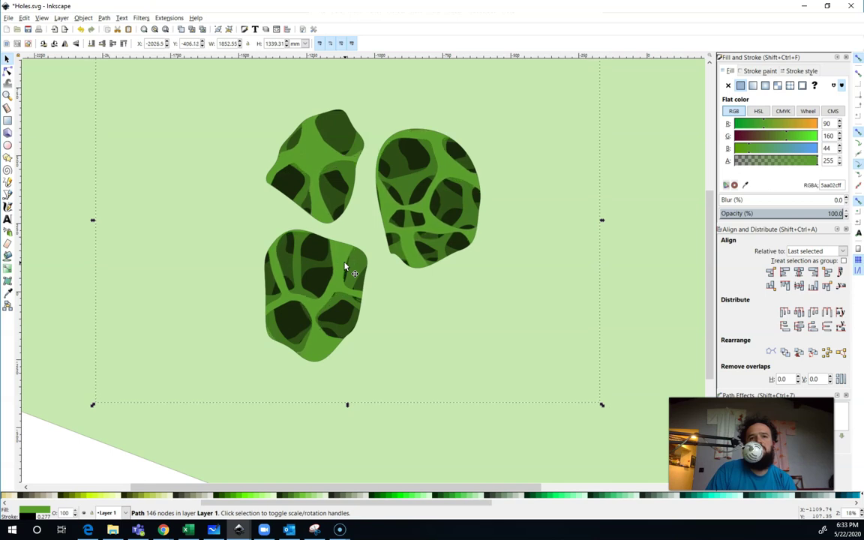
key(Left)
key(Left)
key(Left)
key(Left)
key(Left)
key(Left)
key(Left)
key(Left)
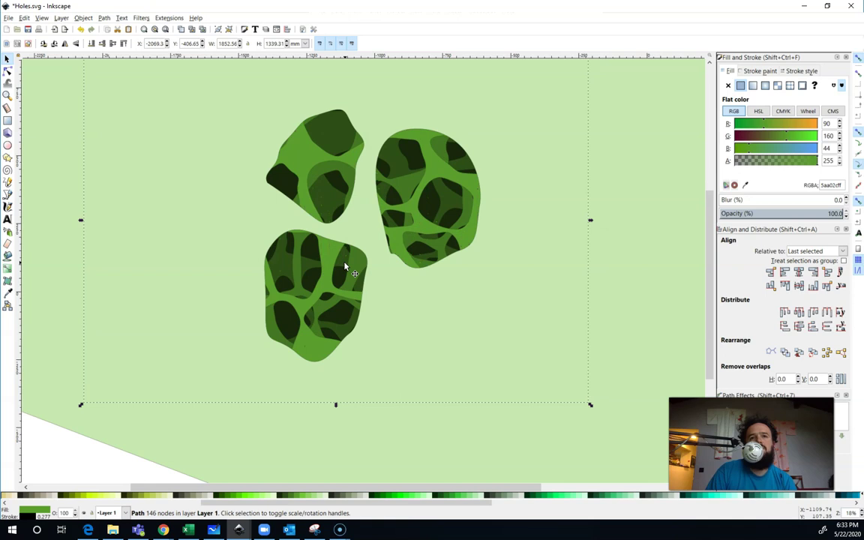
Step: Nudge the #5AA02C sheet down and stretch it to about 1877 by 1442 mm
key(alt+Down)
key(Down)
key(Down)
drag(598, 411, 598, 438)
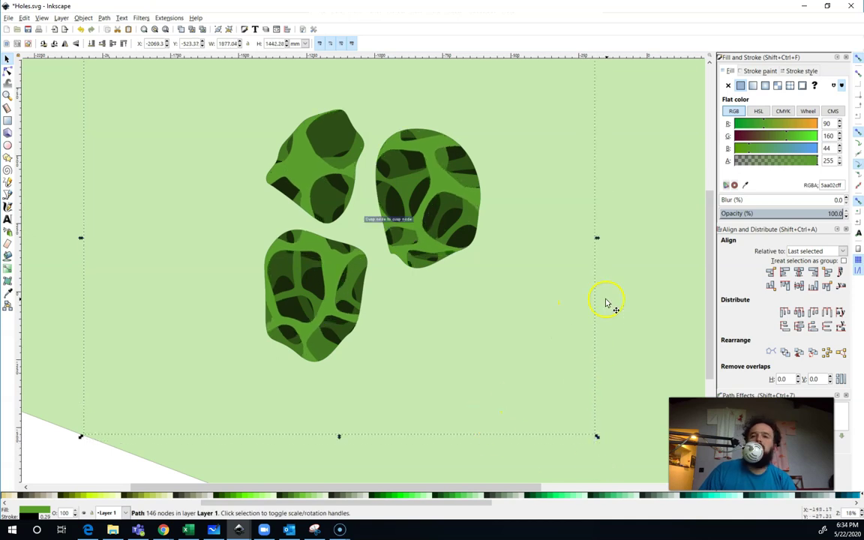
Step: Duplicate the #5AA02C sheet, raise the copy above the pale green sheet, and fill it with lighter green #71C837
click(357, 303)
click(332, 266)
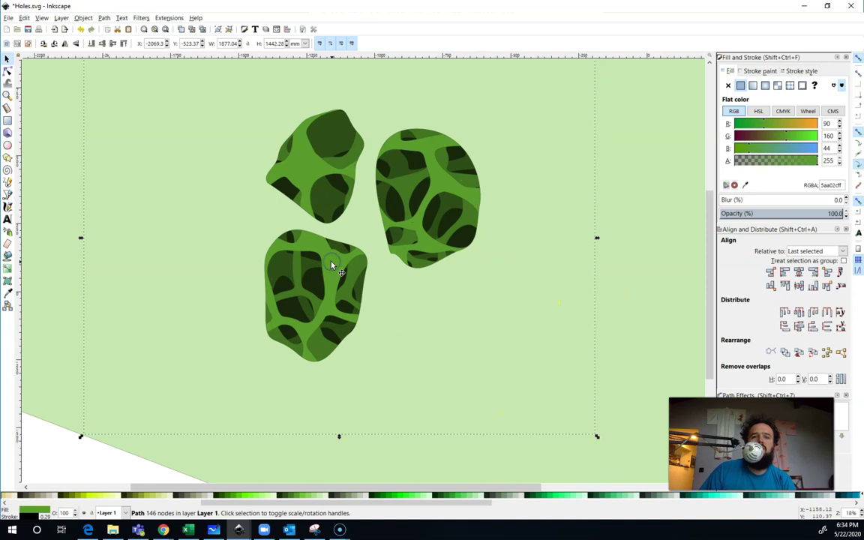
key(Page_Up)
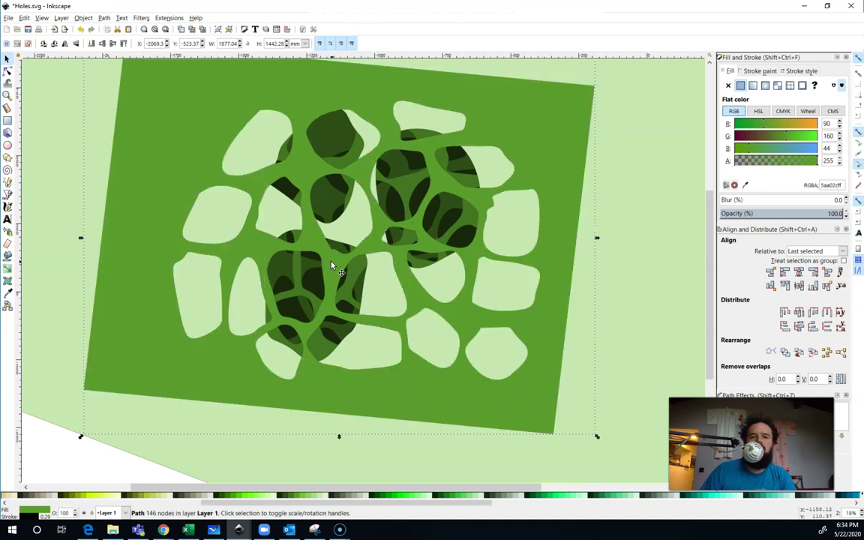
click(303, 496)
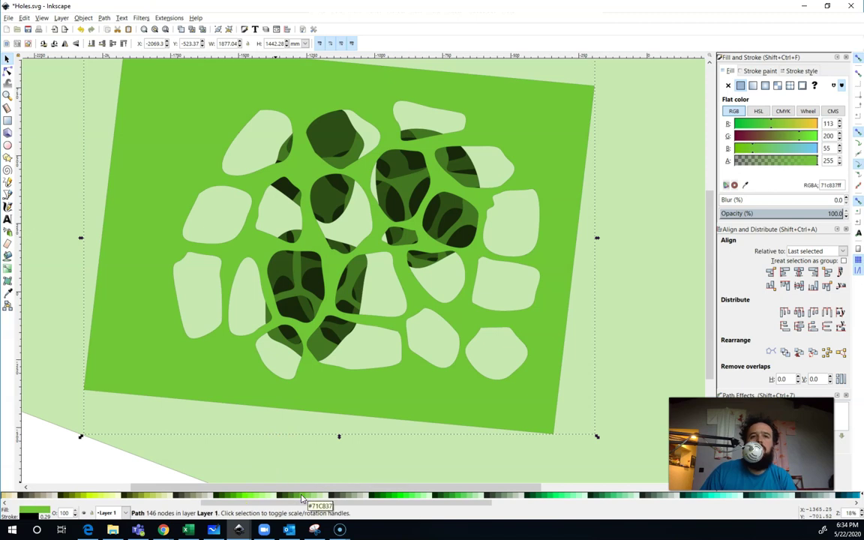
Step: Stretch the #71C837 sheet to about 1863 by 1712 mm, lower it beneath the pale green sheet, and shift it left
drag(318, 382, 316, 352)
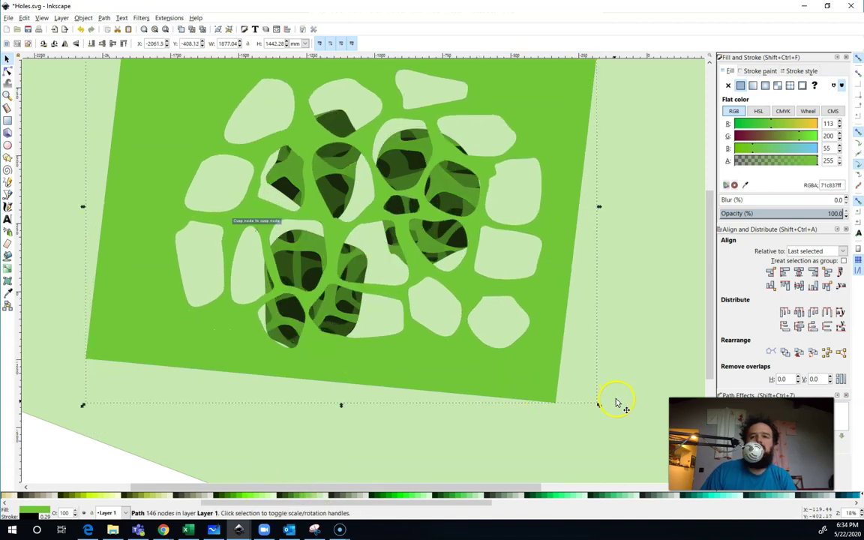
drag(600, 406, 600, 477)
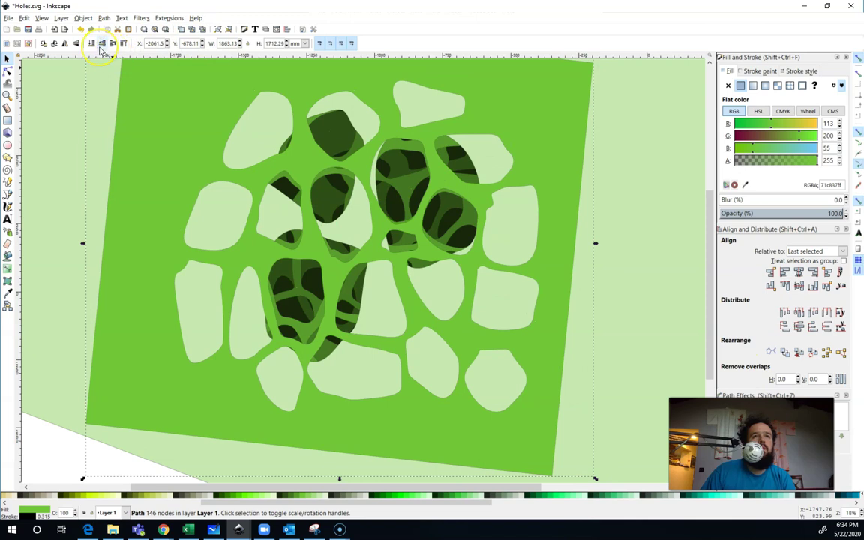
click(102, 44)
drag(338, 268, 294, 280)
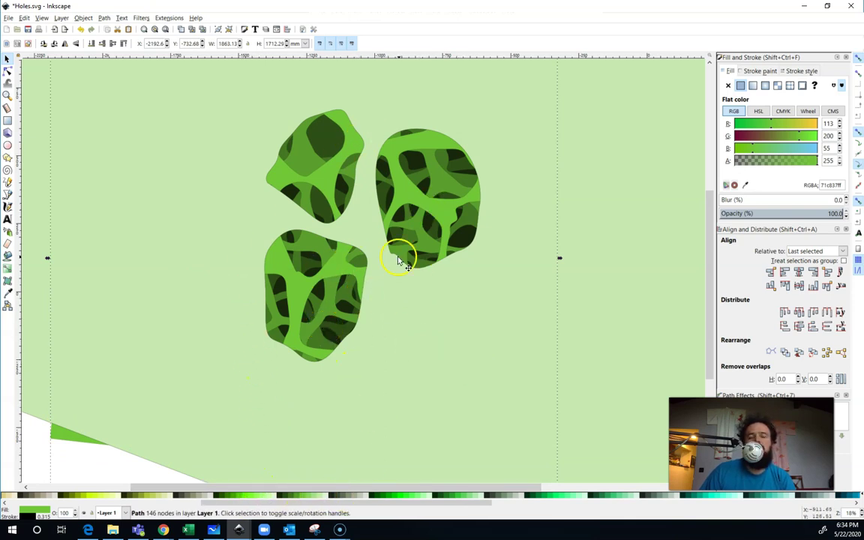
Step: Pull the pale green sheet's lower-left corner node outward and down to cover the protruding #71C837 sheet
ctrl+scroll(433, 304, down, 3)
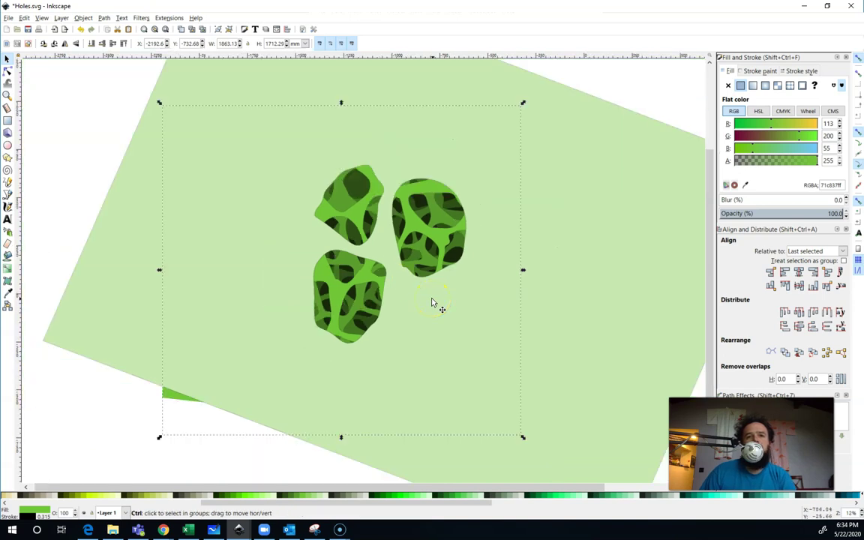
click(327, 401)
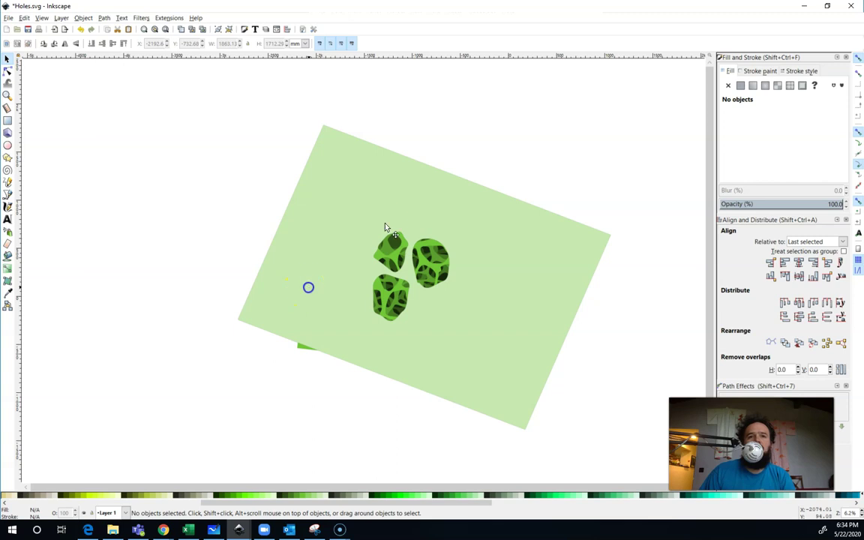
click(314, 292)
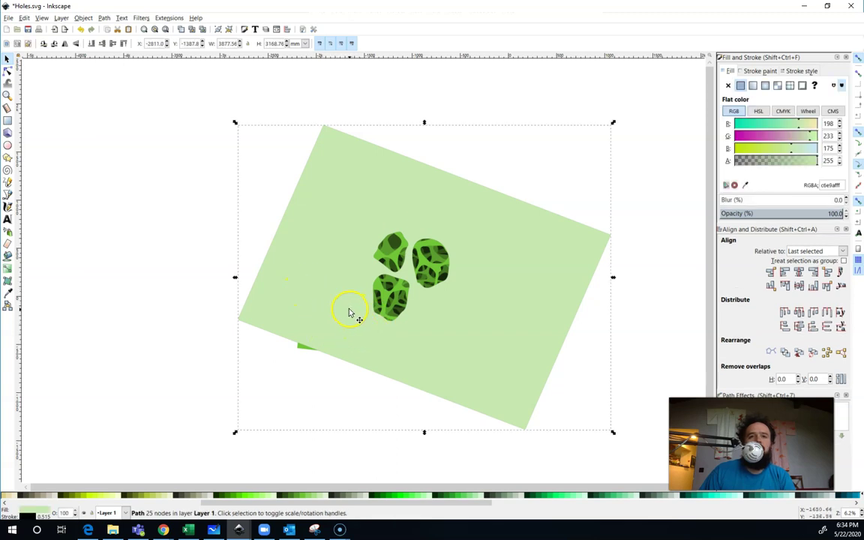
key(n)
drag(211, 315, 204, 429)
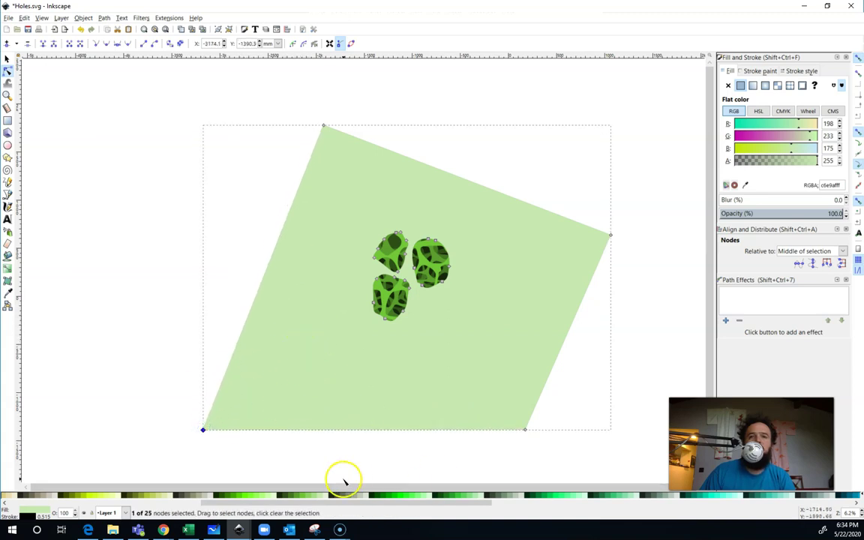
click(7, 60)
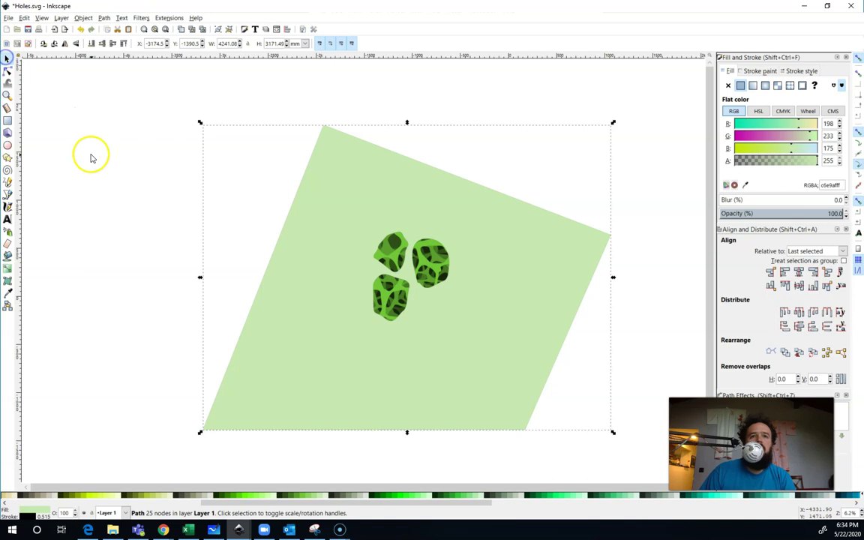
Step: Select all six stacked sheets and combine them into one group
click(89, 155)
drag(86, 72, 652, 463)
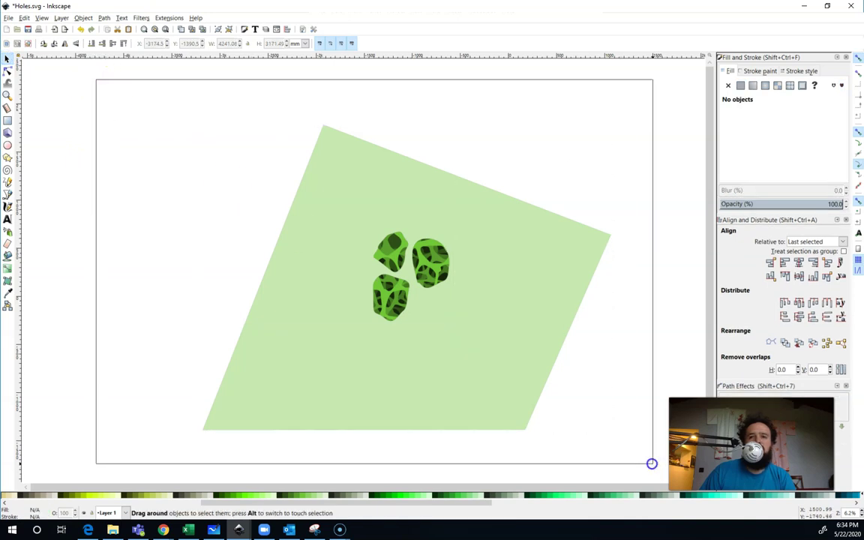
right_click(426, 405)
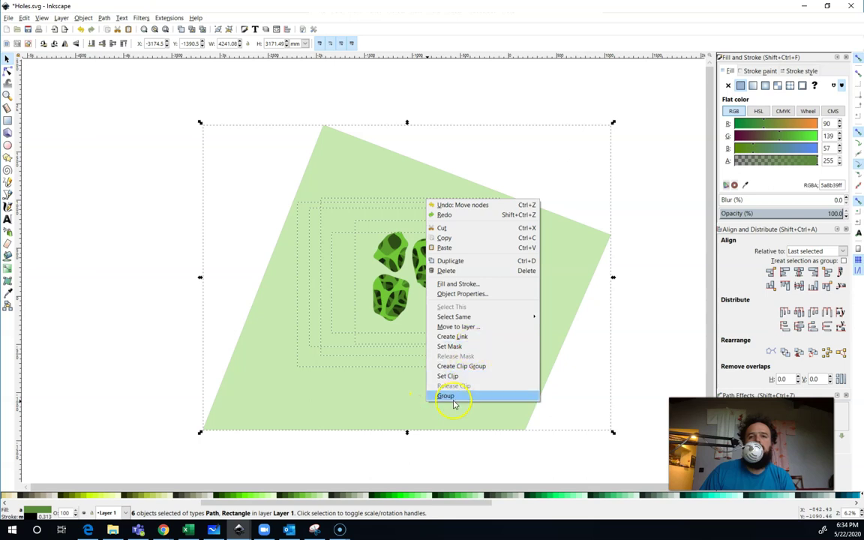
click(455, 398)
Step: Set the group's opacity to about 55.7% and move the group over the page outline
drag(442, 355, 296, 329)
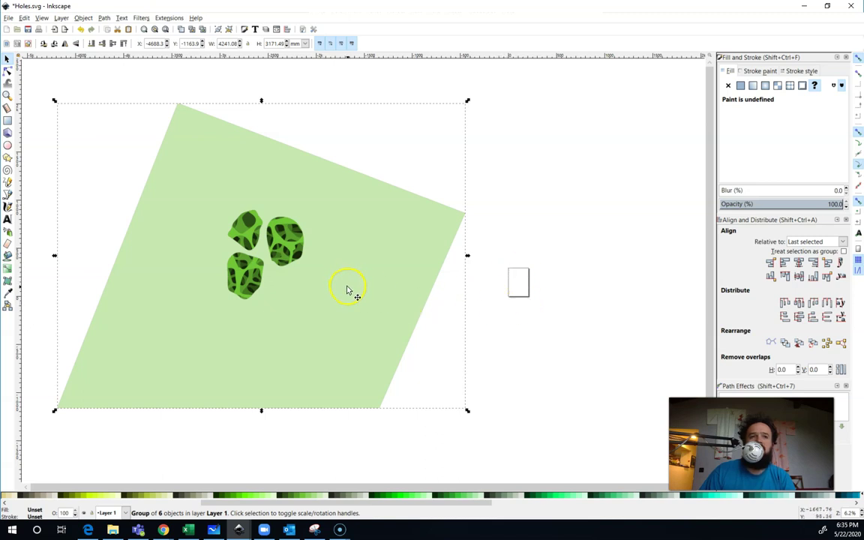
drag(278, 338, 415, 338)
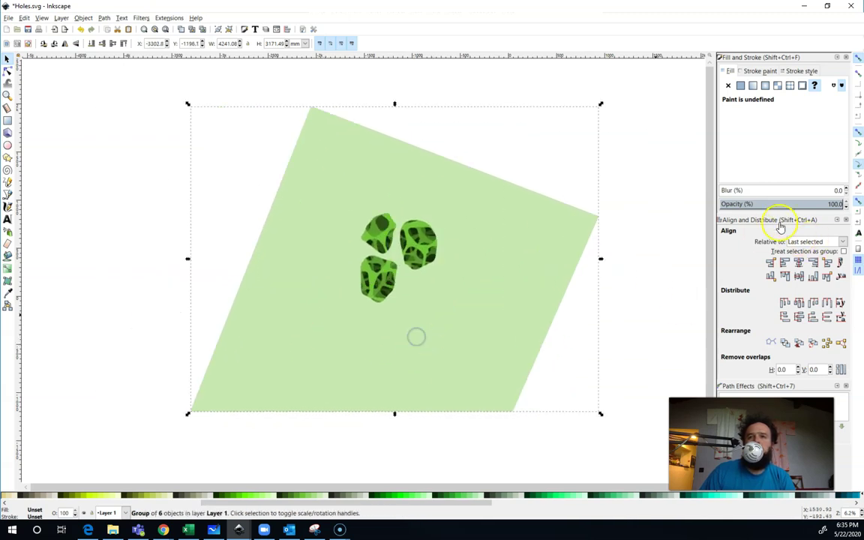
click(788, 204)
drag(532, 243, 517, 328)
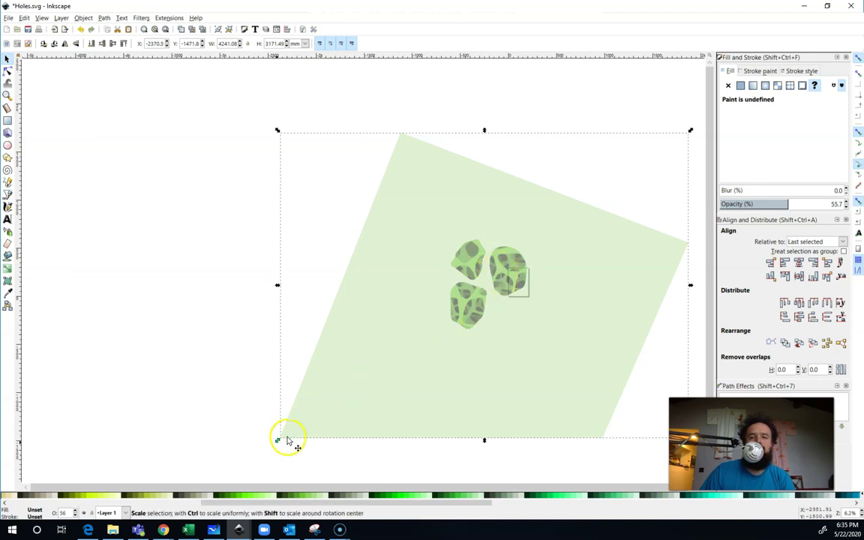
drag(486, 356, 472, 358)
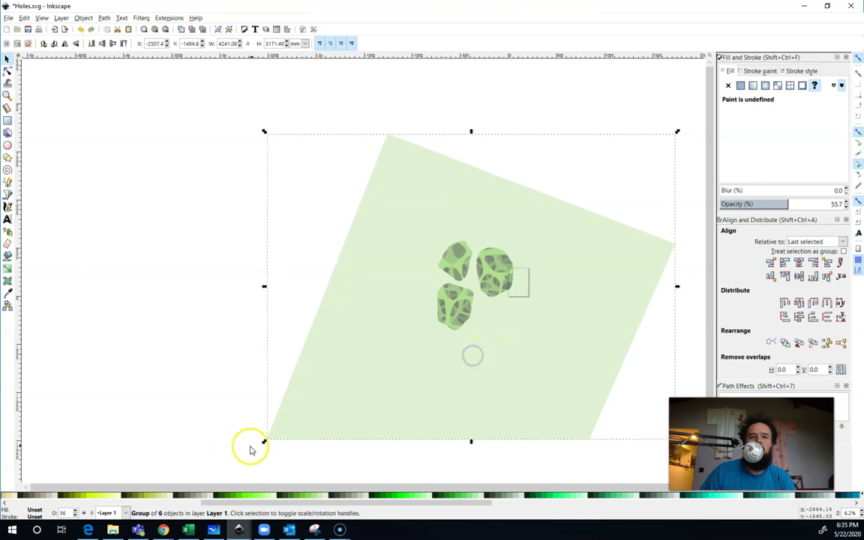
Step: Scale the group down to about 1004 by 751 mm and position its three holes within the page outline
key(shift)
drag(265, 441, 575, 226)
drag(632, 195, 522, 307)
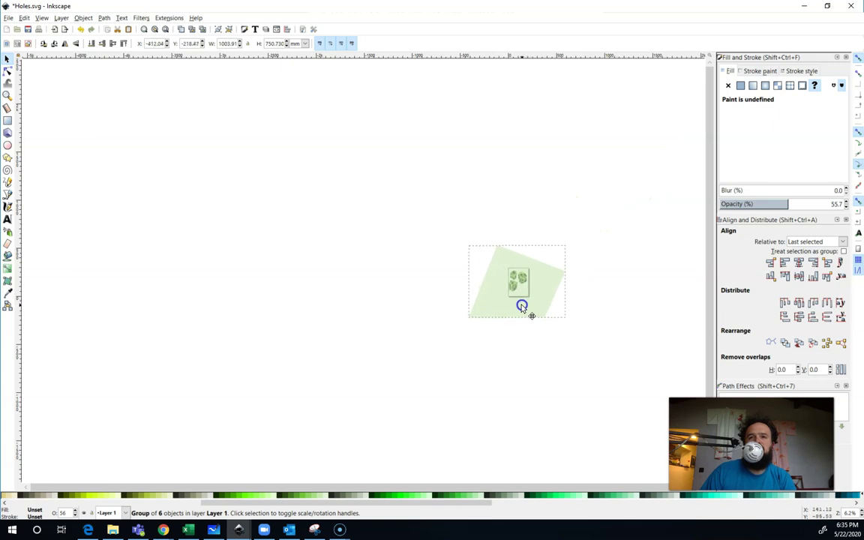
click(522, 306)
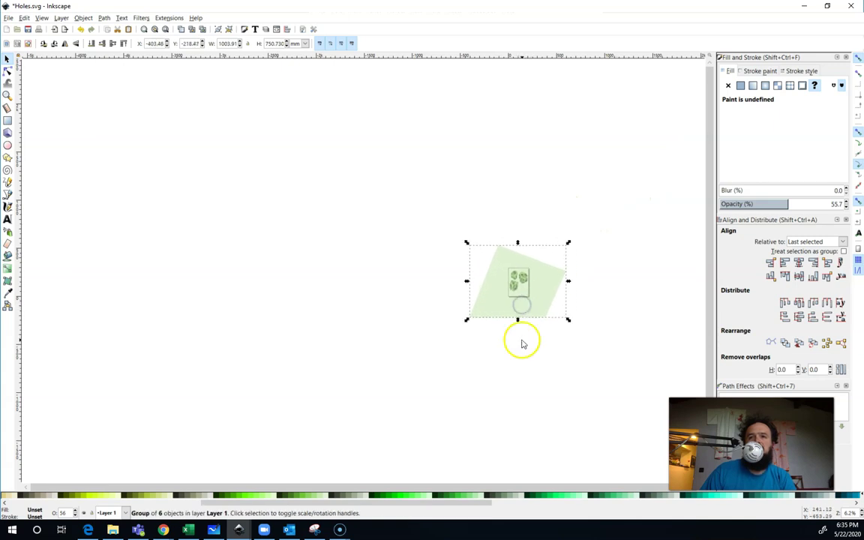
Step: Set the group's opacity to 100%
key(ctrl)
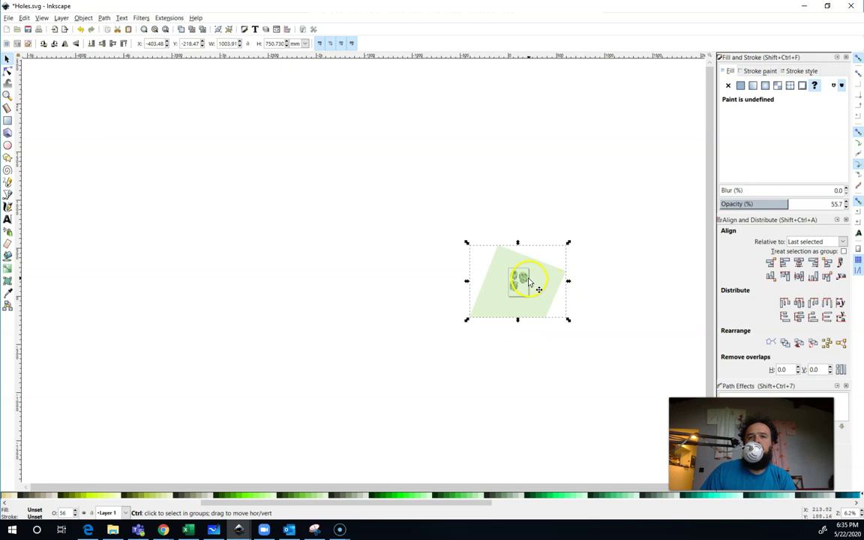
scroll(529, 284, up, 6)
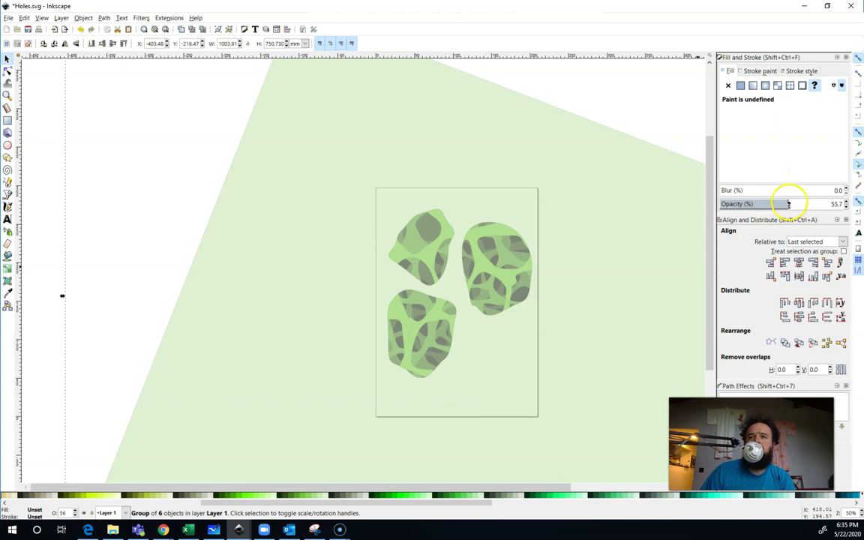
click(832, 204)
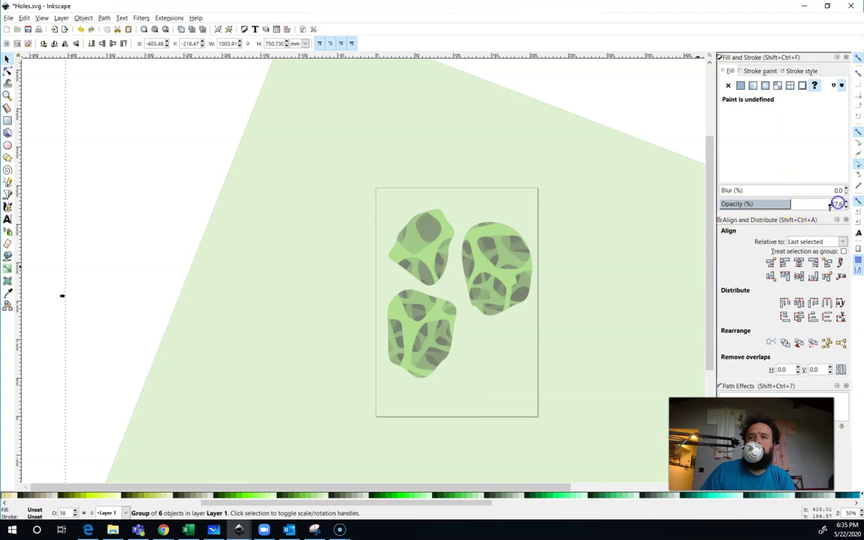
text(100)
key(Return)
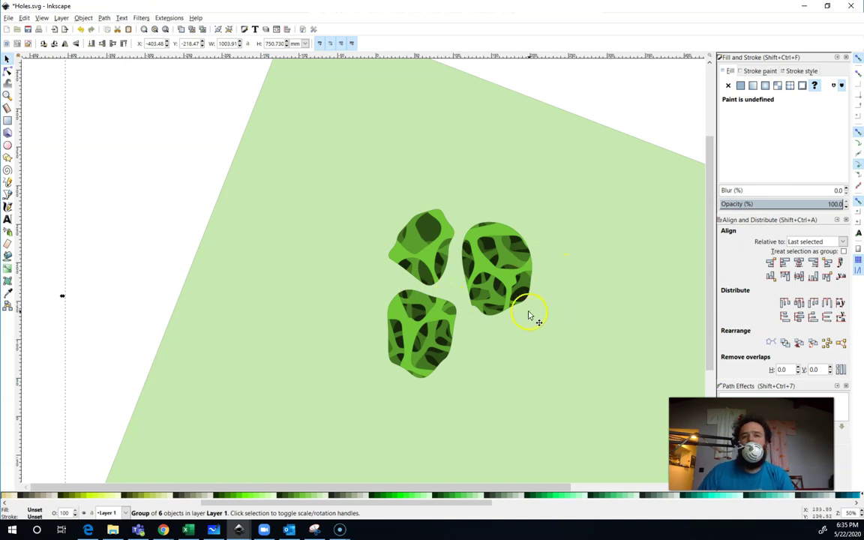
Step: Ungroup the six sheets, deselect everything, and inspect the layered holes up close
right_click(314, 227)
click(351, 417)
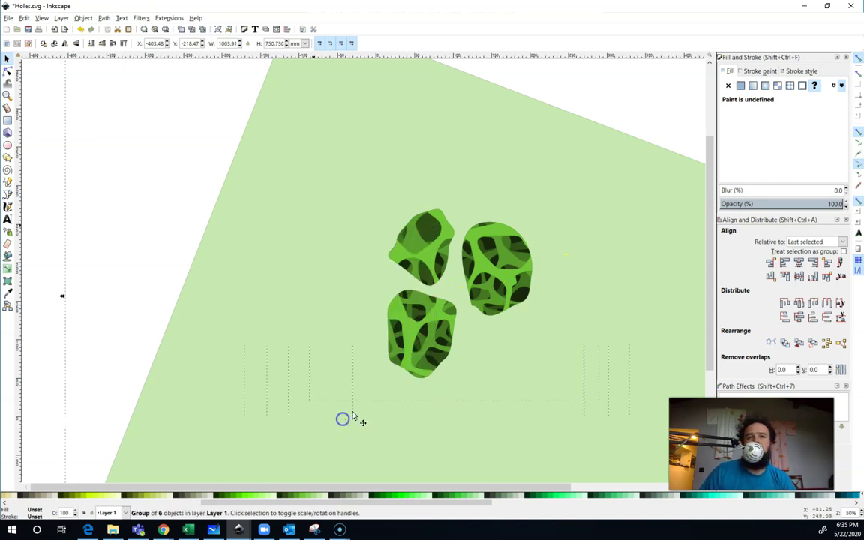
click(193, 308)
click(40, 282)
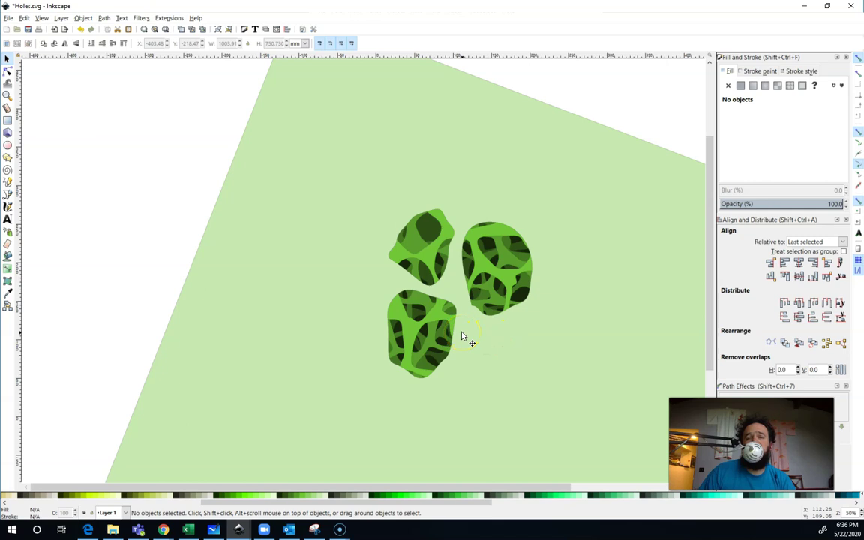
click(559, 267)
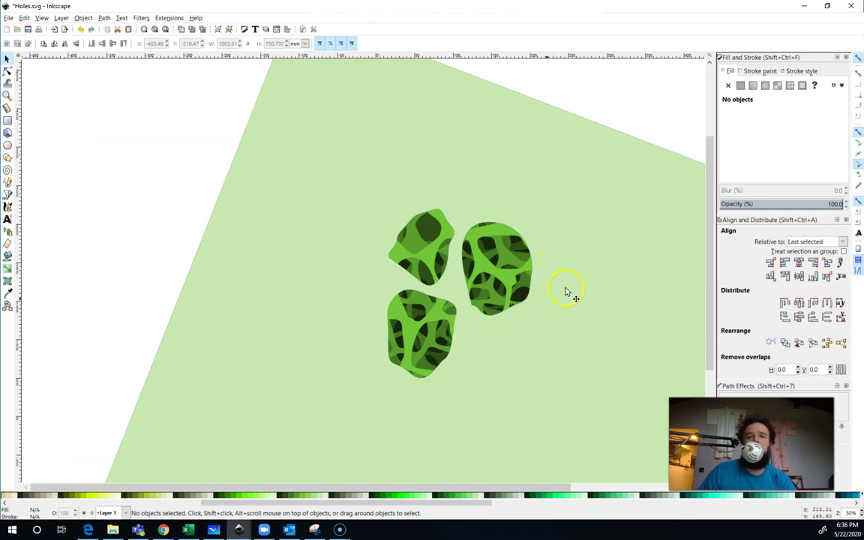
scroll(513, 301, up, 3)
scroll(453, 302, down, 2)
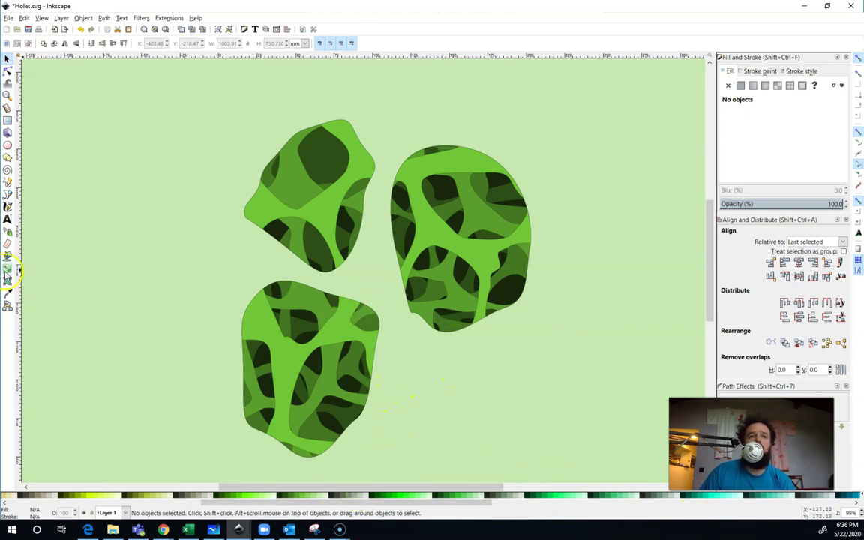
Step: Apply a radial gradient to the fill of the bright green sheet, centred on the lower-left hole and extending past the right-hand hole
click(293, 363)
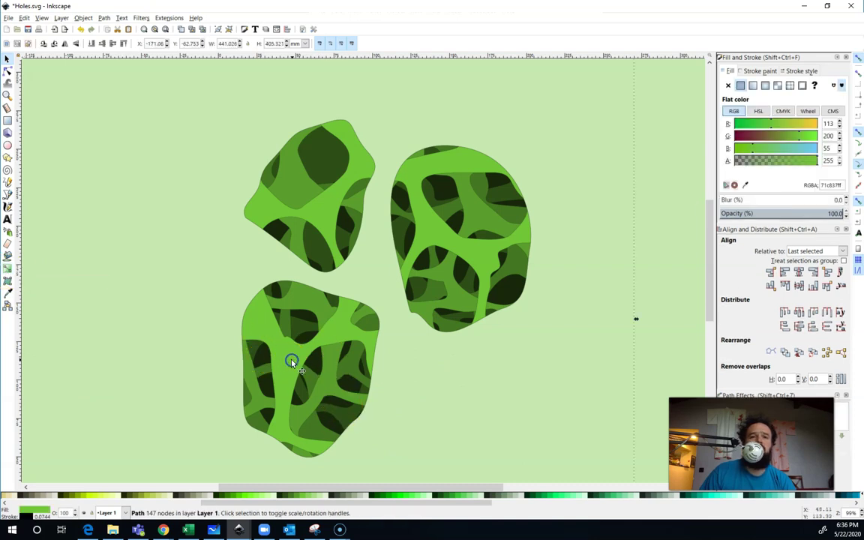
click(8, 269)
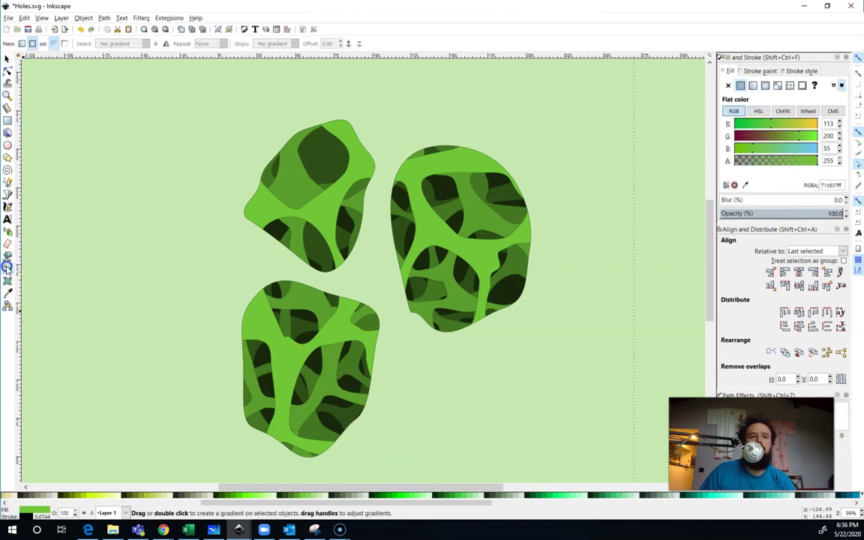
click(52, 45)
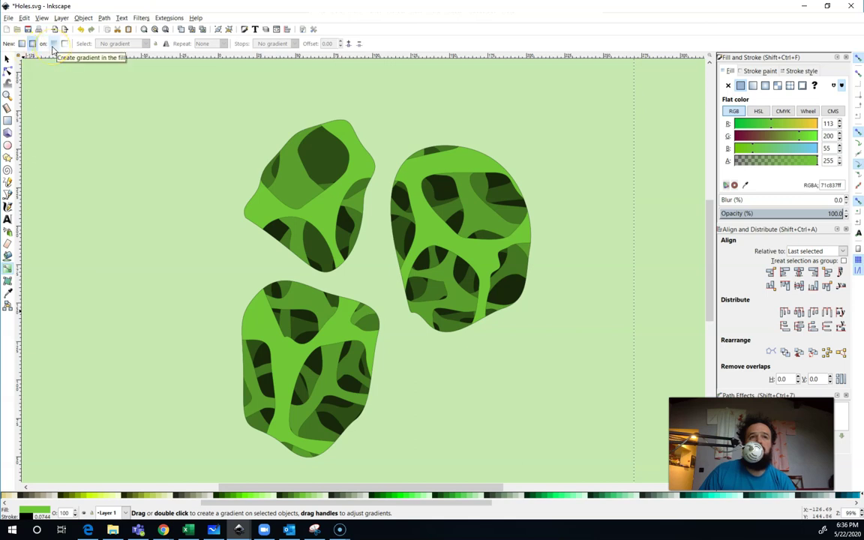
drag(284, 359, 377, 345)
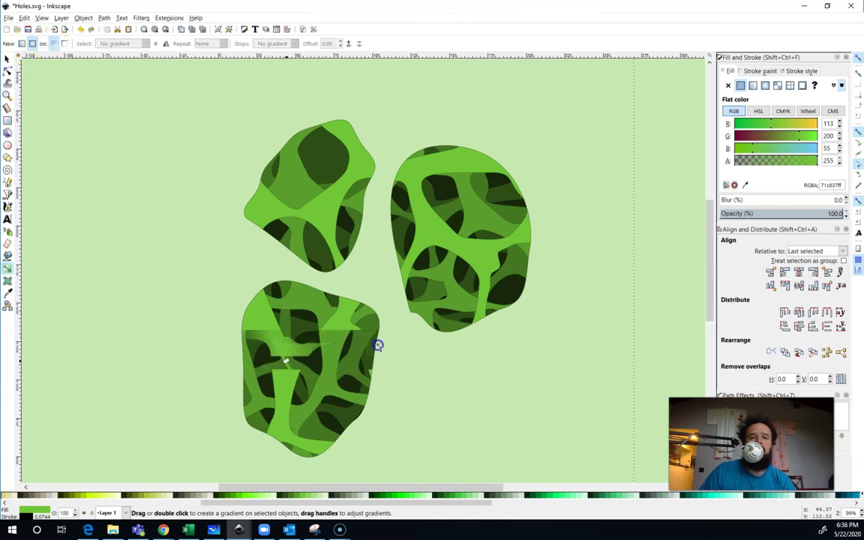
drag(580, 355, 594, 342)
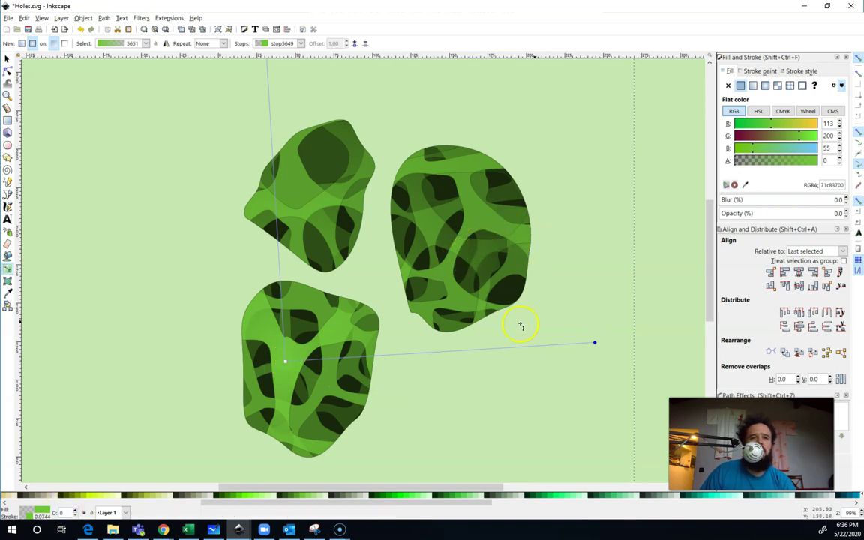
Step: Colour the gradient's outer stop dark green #17280B and stretch its radius toward the upper right, beyond the page outline
click(284, 360)
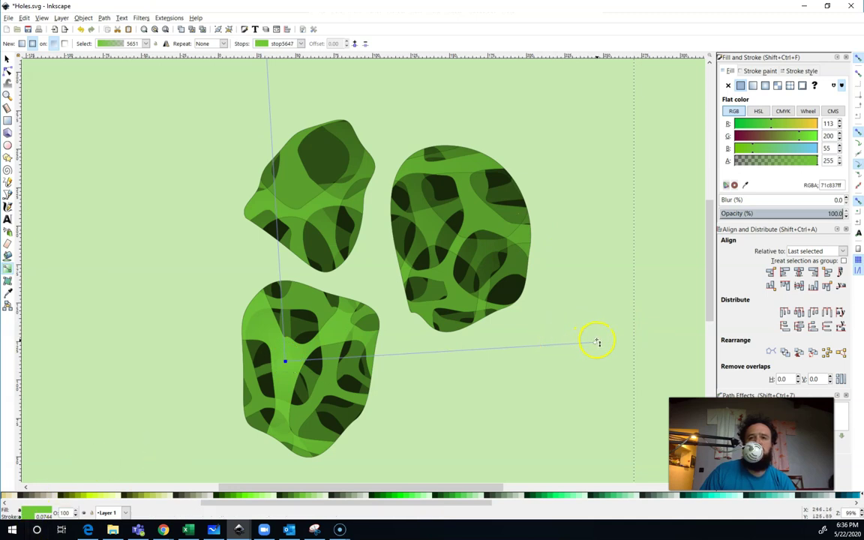
click(595, 344)
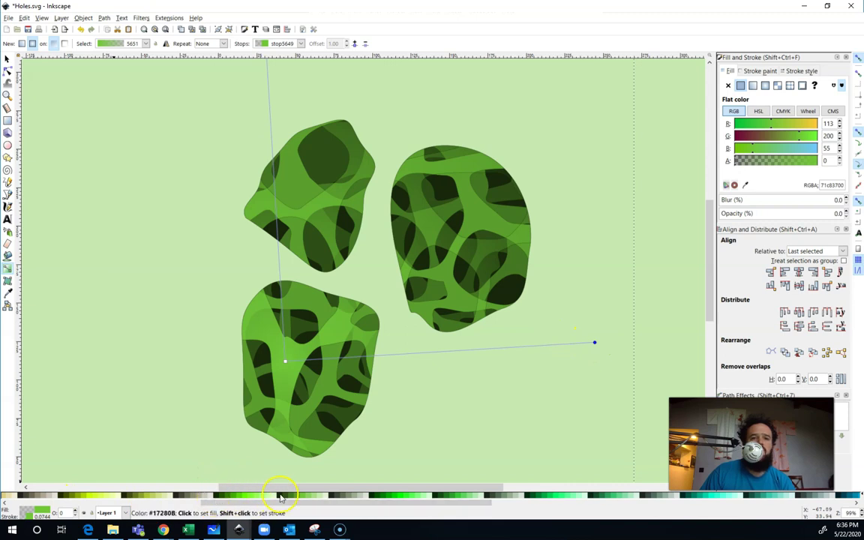
click(281, 495)
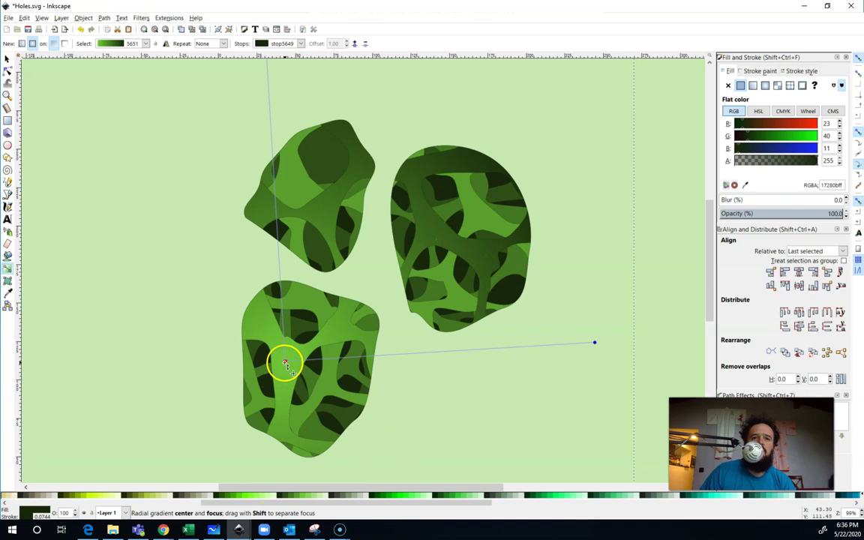
click(595, 345)
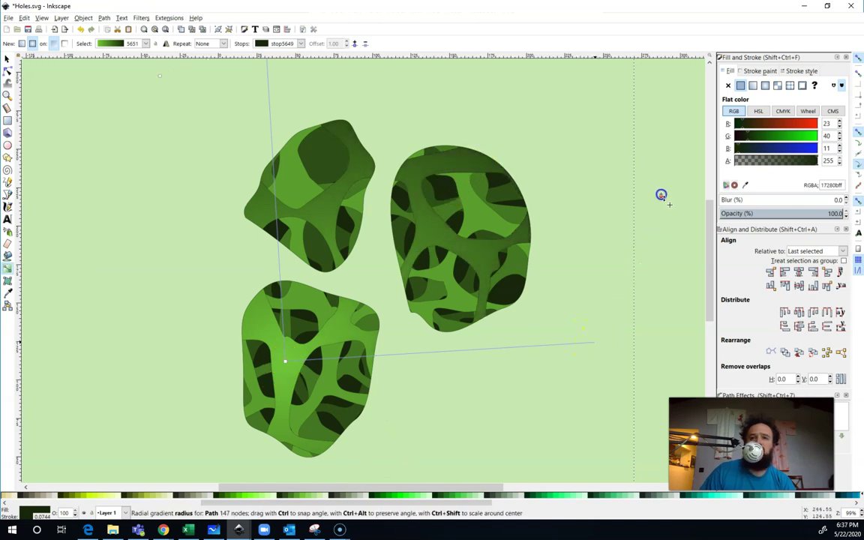
drag(670, 194, 671, 193)
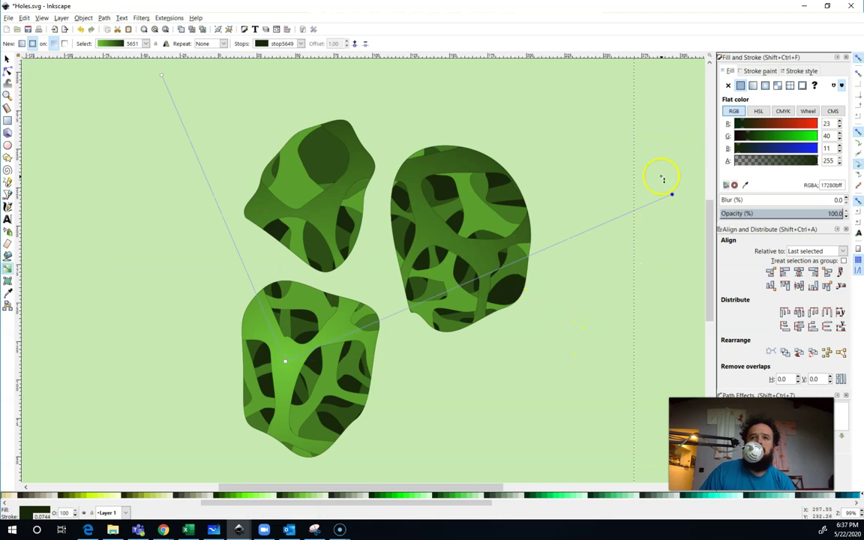
drag(698, 175, 700, 171)
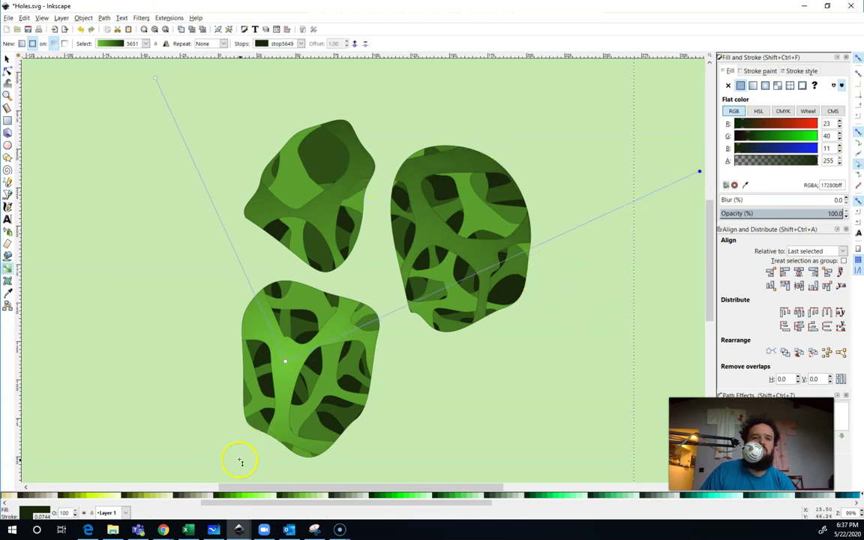
Step: Recolour the gradient's outer stop to mid green #5AA02C and shorten its radius to just beyond the right-hand hole
click(296, 497)
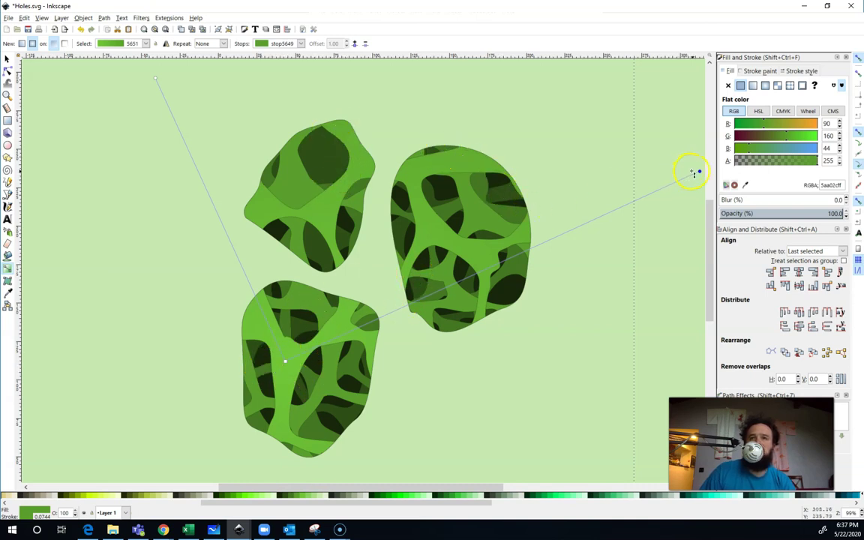
click(583, 224)
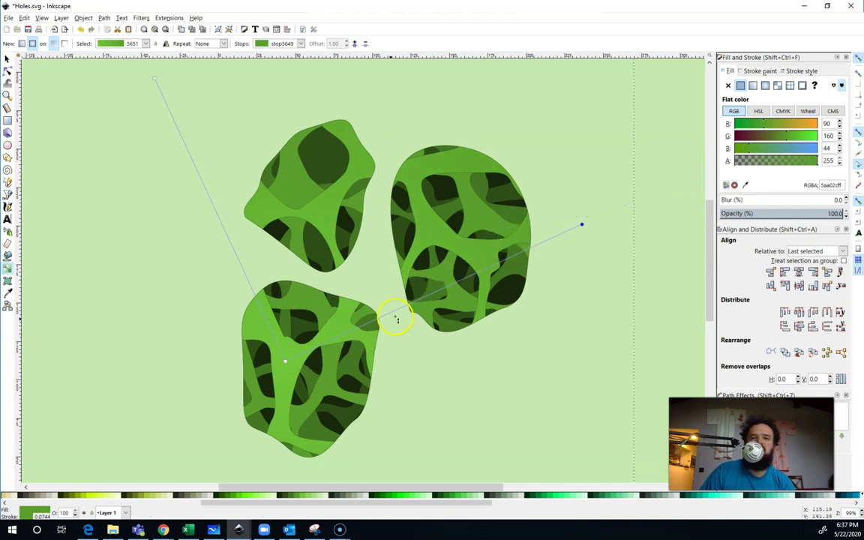
click(588, 321)
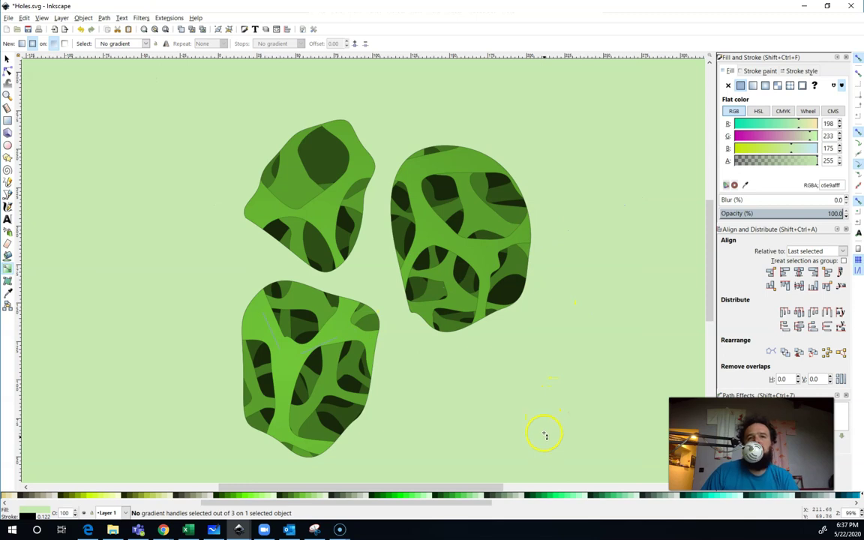